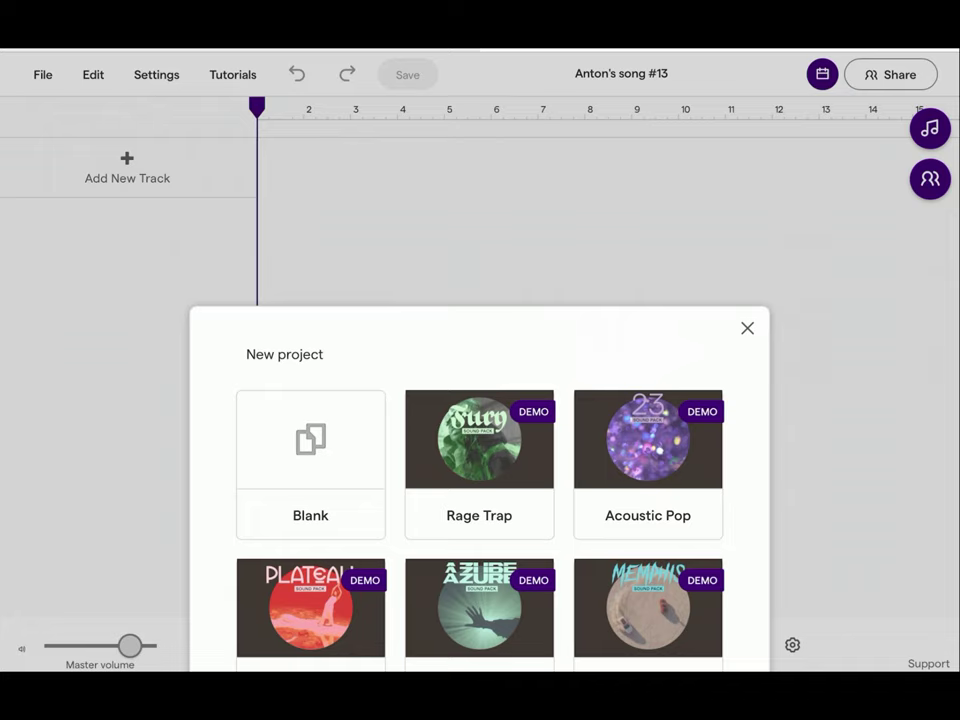
Step: Dismiss the new project chooser and toggle the metronome off and back on
{"action": "key", "text": "Escape"}
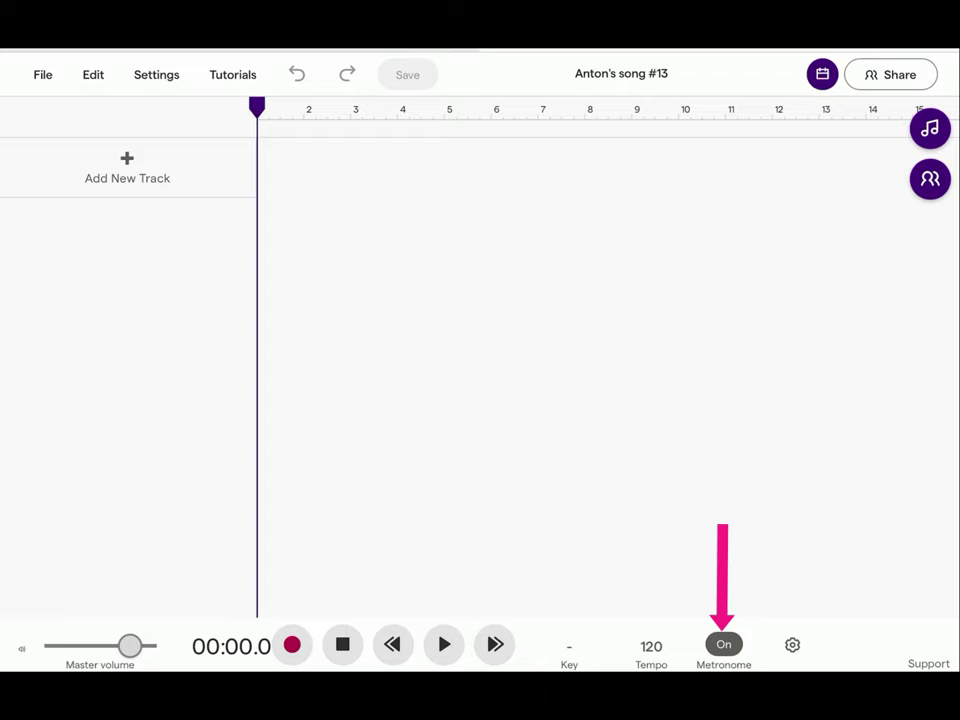
{"action": "left_click", "coordinate": [724, 645]}
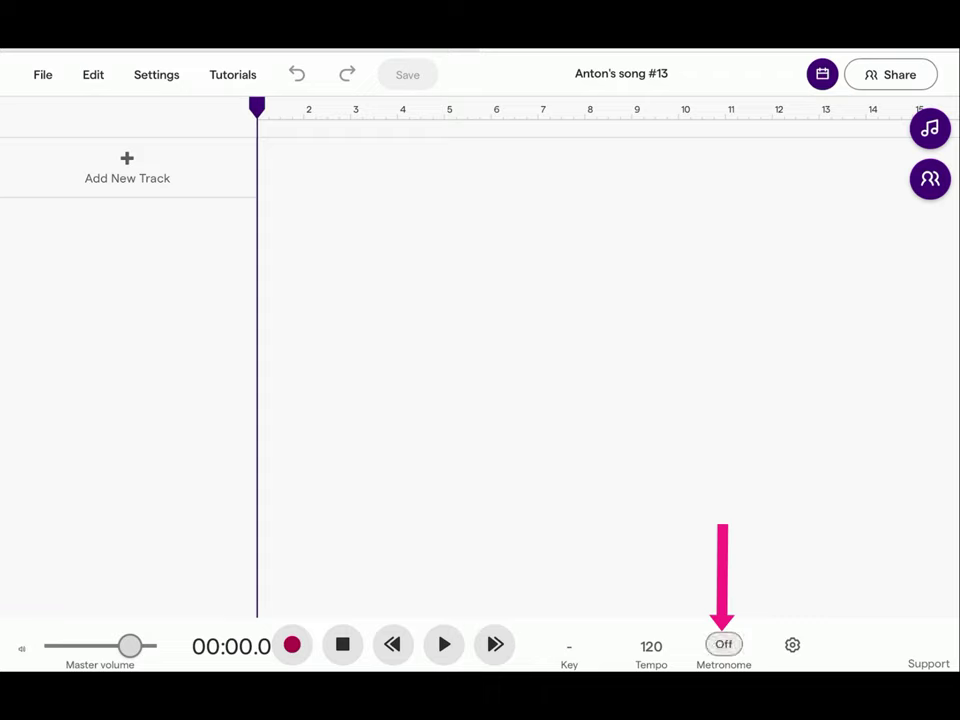
{"action": "left_click", "coordinate": [724, 645]}
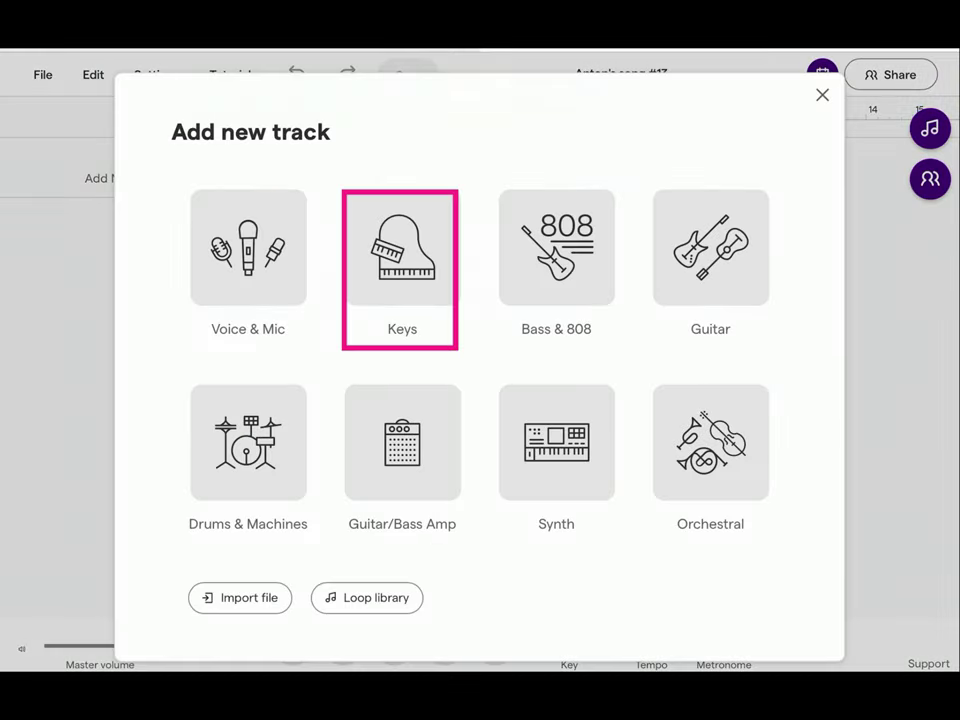
Step: Add a Keys track with the Grand Piano and sound middle C (C4) on its keyboard
{"action": "left_click", "coordinate": [402, 248]}
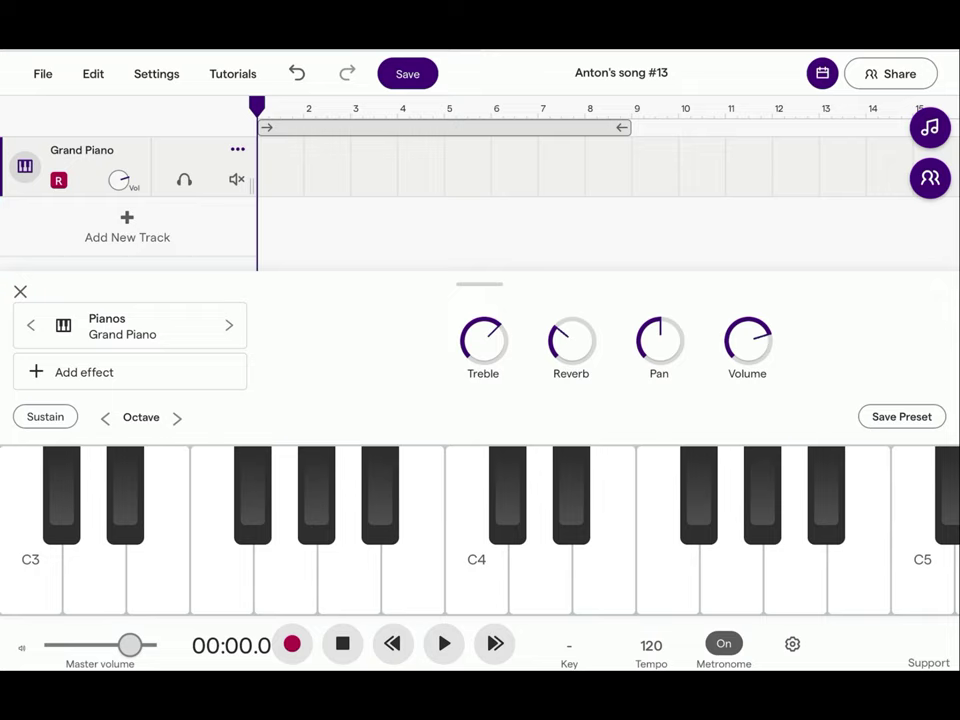
{"action": "left_click", "coordinate": [476, 575]}
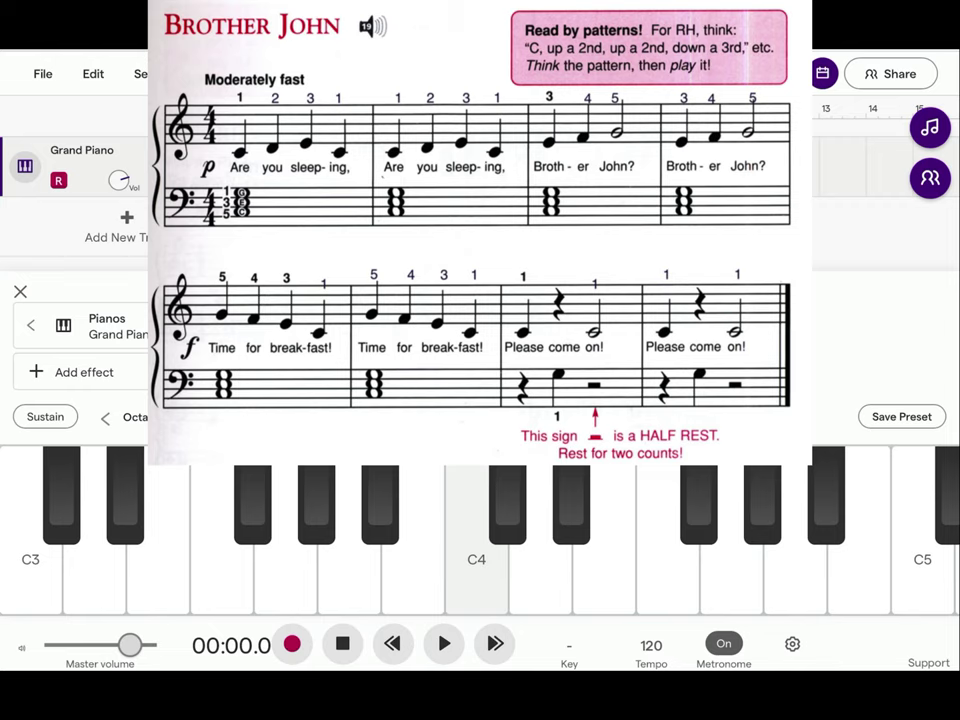
Step: Start recording on the Grand Piano track and play Brother John's first melody line: C D E C twice, E F G twice
{"action": "left_click", "coordinate": [292, 644]}
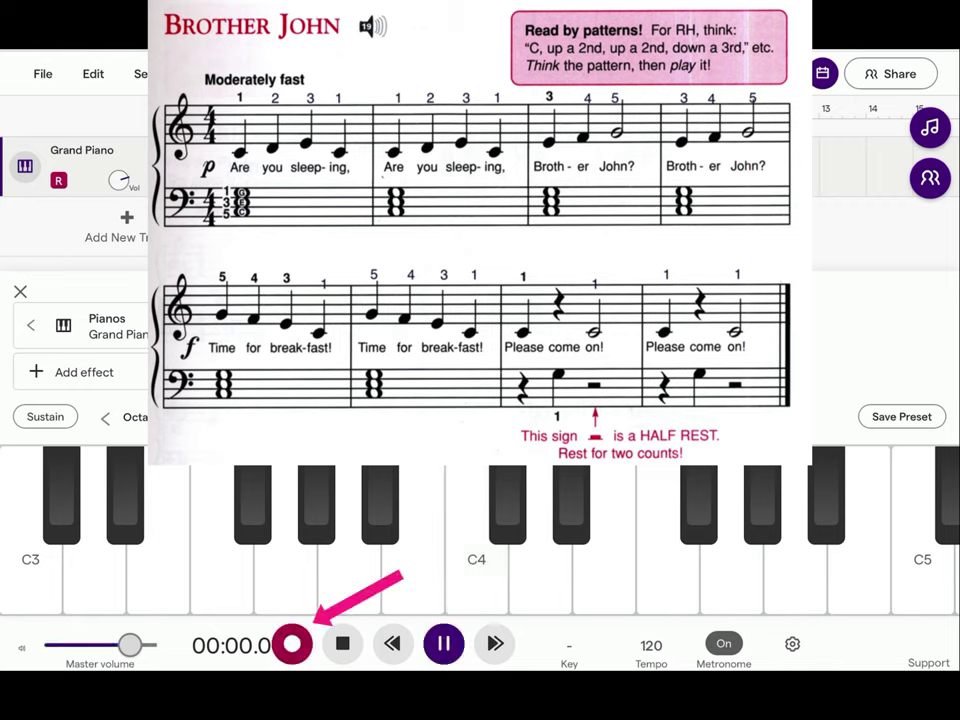
{"action": "key", "text": "a"}
{"action": "key", "text": "s"}
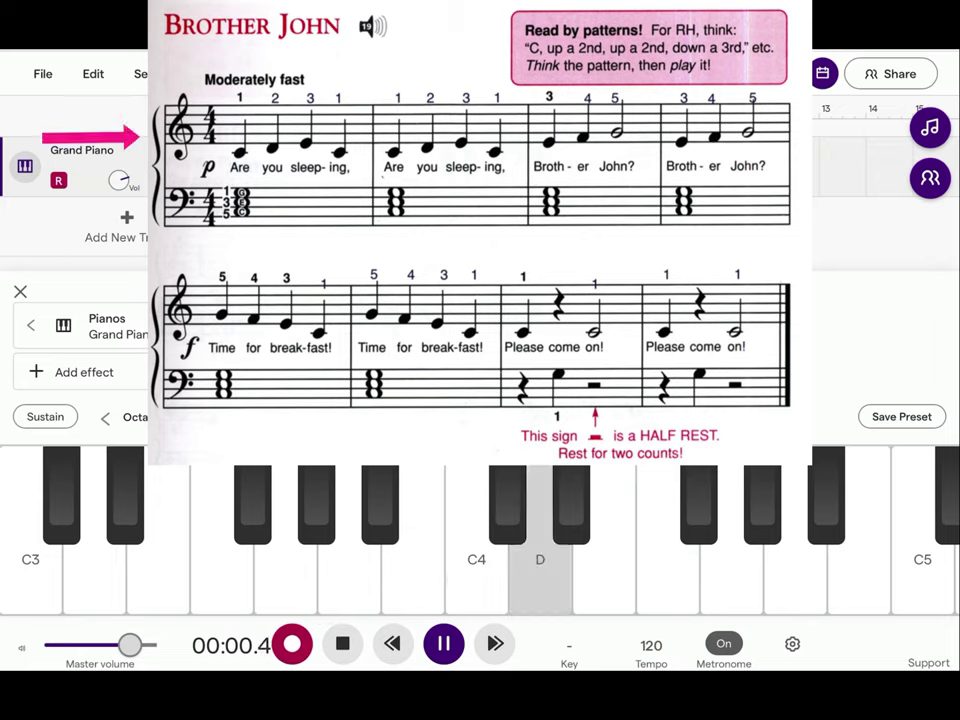
{"action": "key", "text": "d"}
{"action": "left_click", "coordinate": [478, 580]}
{"action": "left_click", "coordinate": [478, 580]}
{"action": "left_click", "coordinate": [541, 580]}
{"action": "left_click", "coordinate": [604, 580]}
{"action": "left_click", "coordinate": [478, 580]}
{"action": "left_click", "coordinate": [604, 580]}
{"action": "left_click", "coordinate": [667, 580]}
{"action": "left_click", "coordinate": [731, 580]}
{"action": "left_click", "coordinate": [604, 580]}
{"action": "left_click", "coordinate": [667, 580]}
{"action": "left_click", "coordinate": [731, 580]}
Step: Play the second melody line, G F E C twice and C, low G, C twice, and stop the recording
{"action": "left_click", "coordinate": [731, 580]}
{"action": "left_click", "coordinate": [667, 580]}
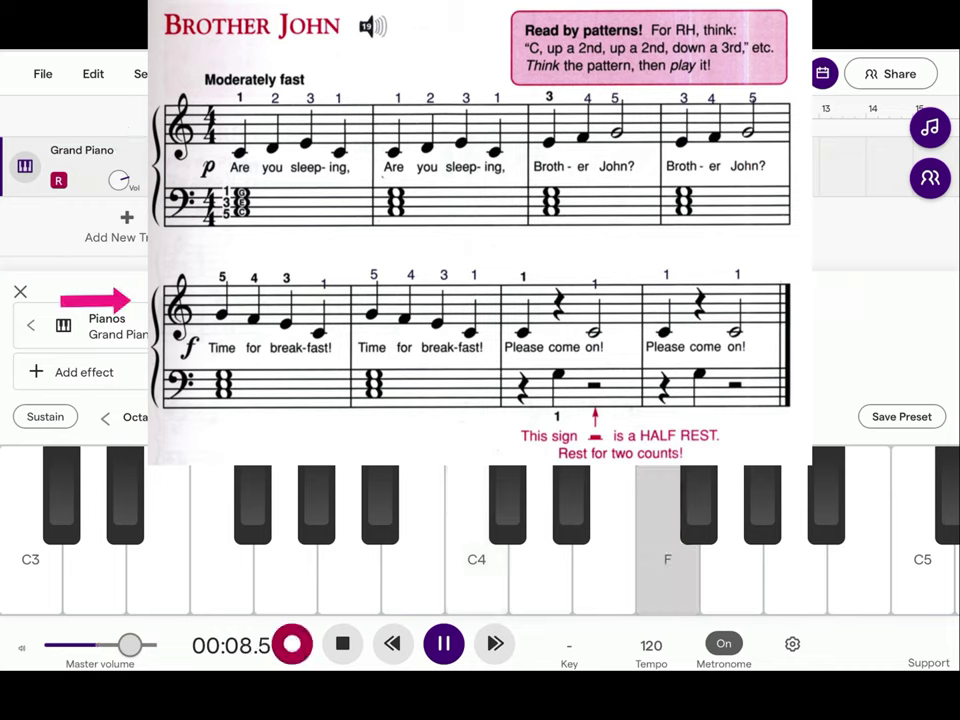
{"action": "left_click", "coordinate": [604, 580]}
{"action": "left_click", "coordinate": [478, 580]}
{"action": "left_click", "coordinate": [731, 580]}
{"action": "left_click", "coordinate": [667, 580]}
{"action": "left_click", "coordinate": [604, 580]}
{"action": "left_click", "coordinate": [478, 580]}
{"action": "left_click", "coordinate": [478, 580]}
{"action": "left_click", "coordinate": [285, 580]}
{"action": "left_click", "coordinate": [478, 580]}
{"action": "left_click", "coordinate": [478, 580]}
{"action": "left_click", "coordinate": [285, 580]}
{"action": "left_click", "coordinate": [478, 580]}
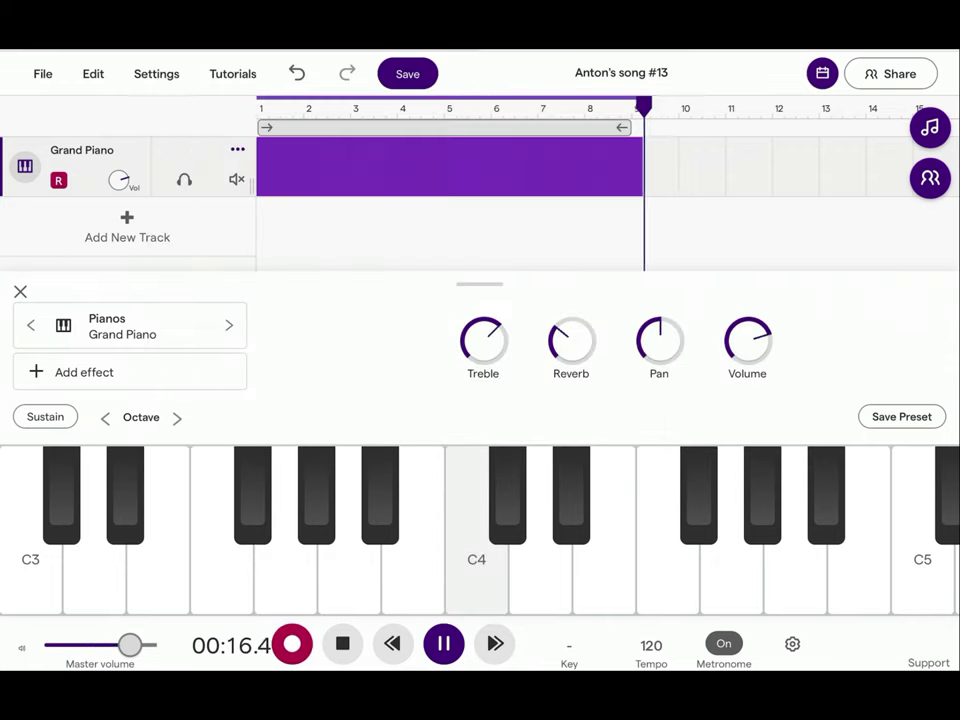
{"action": "left_click", "coordinate": [444, 644]}
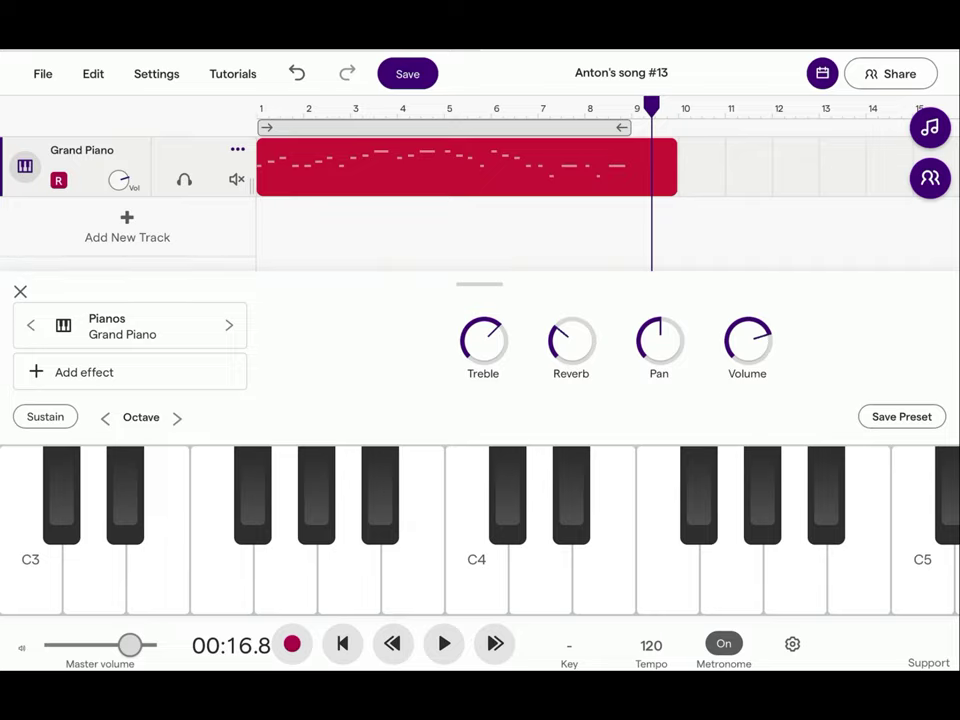
Step: Quantize the recorded melody region to 1/4 and return the playhead to the start of the song
{"action": "left_click", "coordinate": [466, 168]}
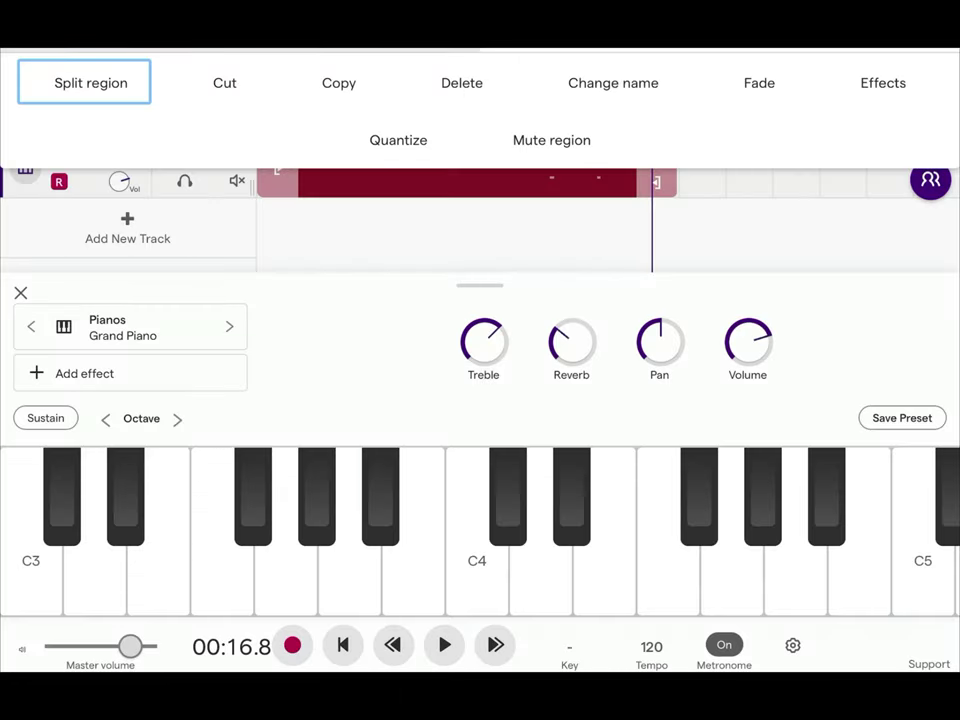
{"action": "left_click", "coordinate": [398, 140]}
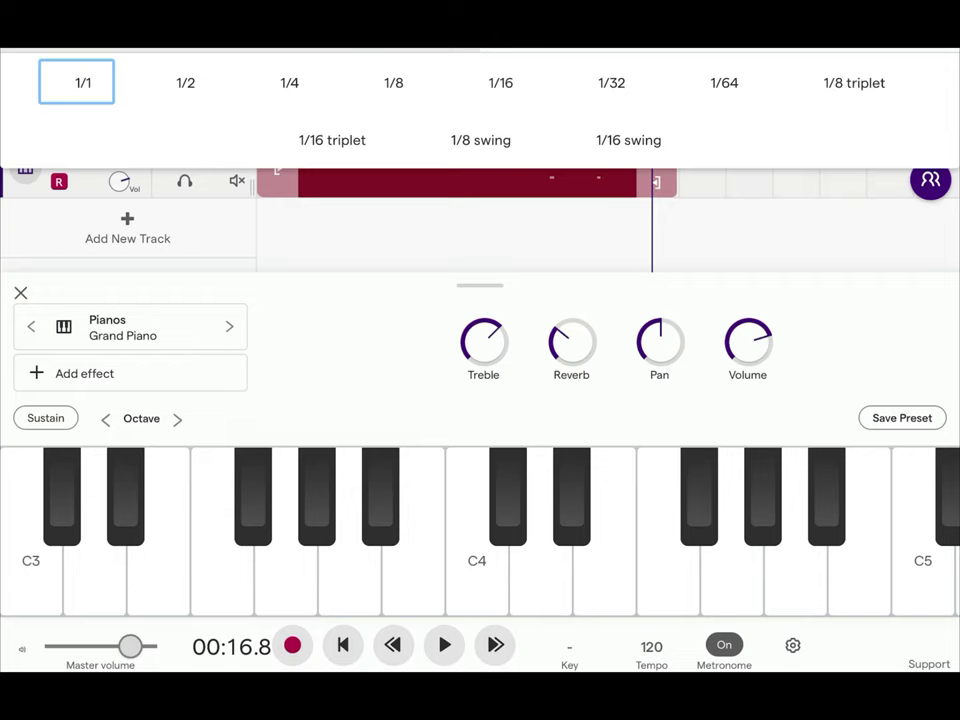
{"action": "left_click", "coordinate": [289, 83]}
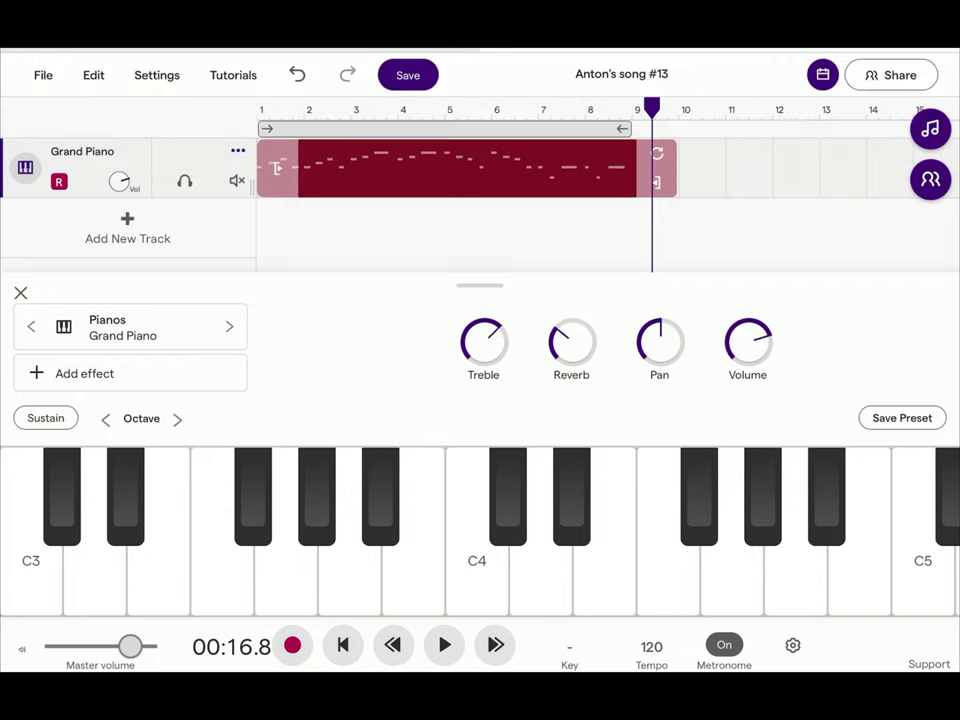
{"action": "left_click_drag", "start_coordinate": [652, 108], "coordinate": [257, 108]}
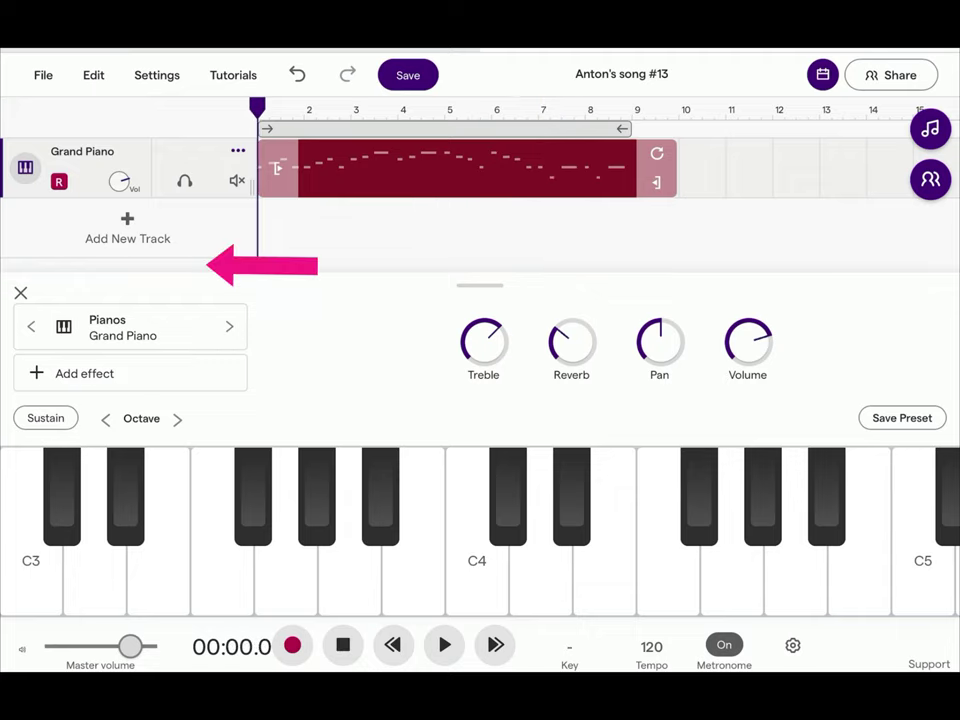
Step: Add a second Keys track with the Grand Piano and try out the left-hand chord notes starting at C3
{"action": "left_click", "coordinate": [127, 228]}
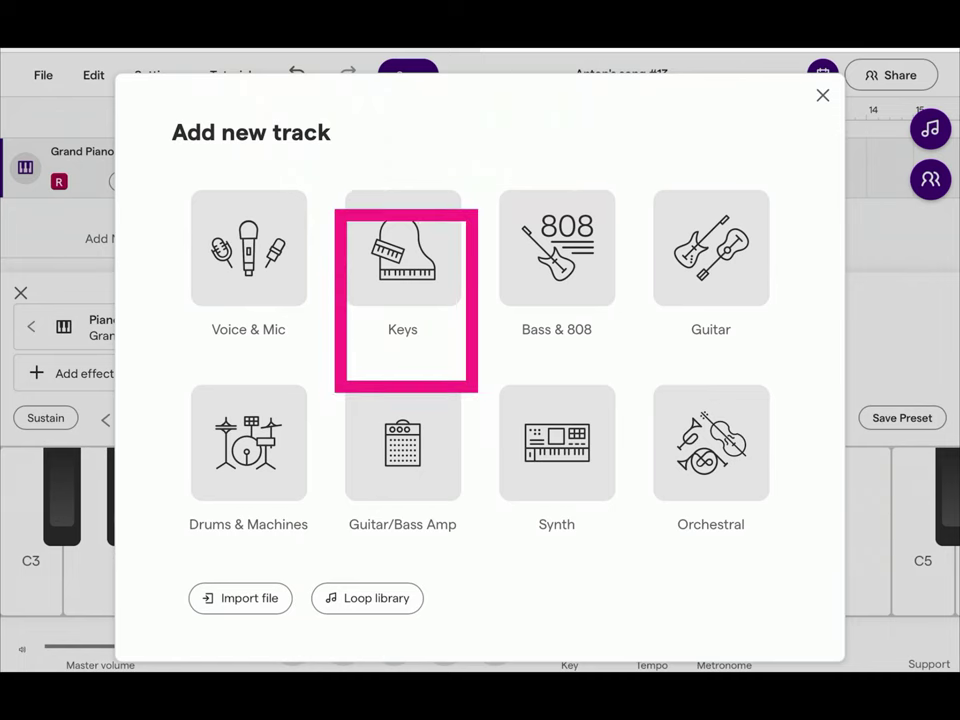
{"action": "left_click", "coordinate": [403, 249]}
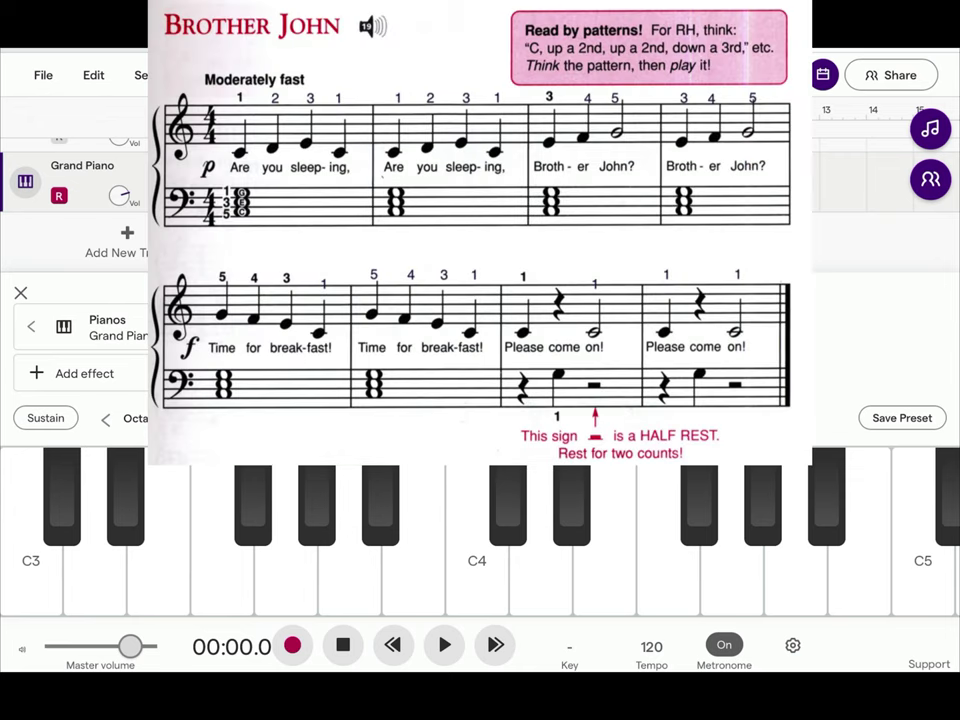
{"action": "left_click", "coordinate": [31, 575]}
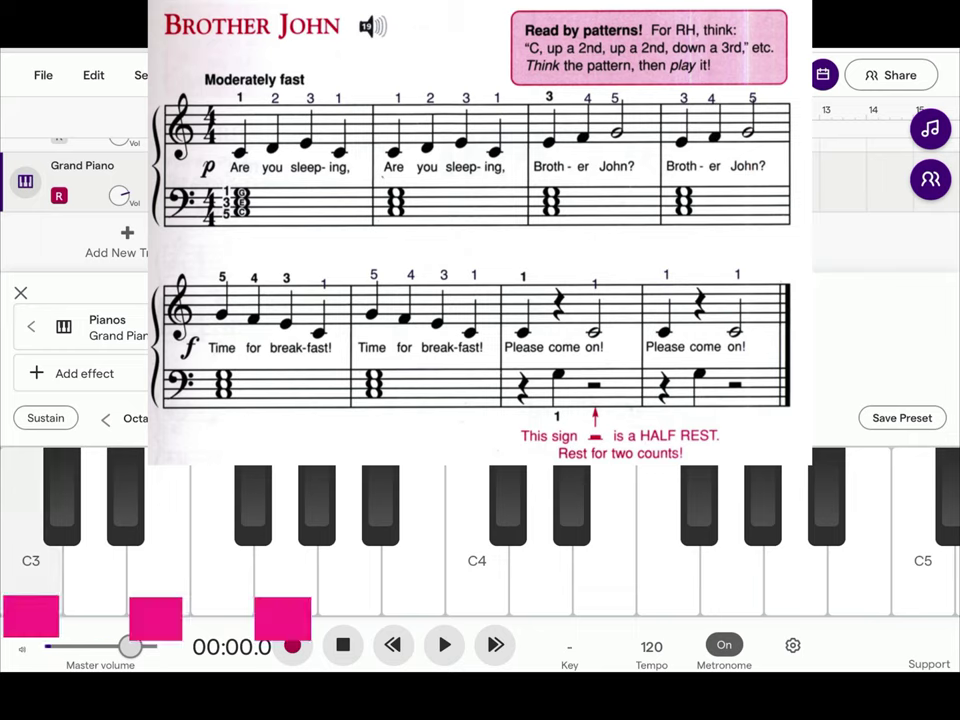
{"action": "left_click", "coordinate": [158, 575]}
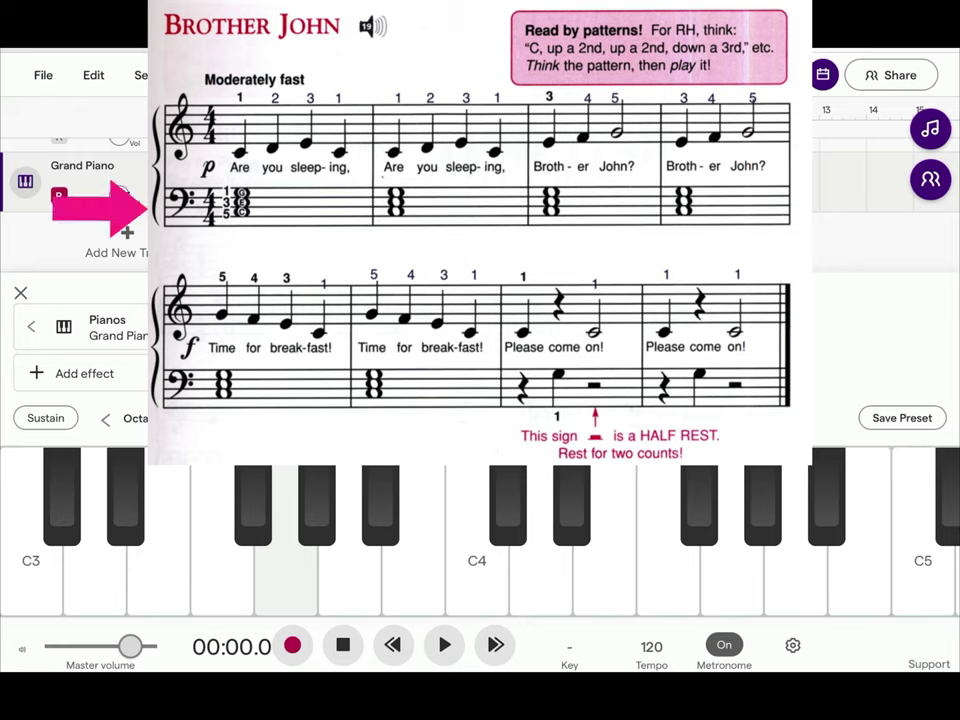
Step: Record the left-hand part on the second piano track, playing a C3-E-G chord in each of the first six measures
{"action": "left_click", "coordinate": [292, 645]}
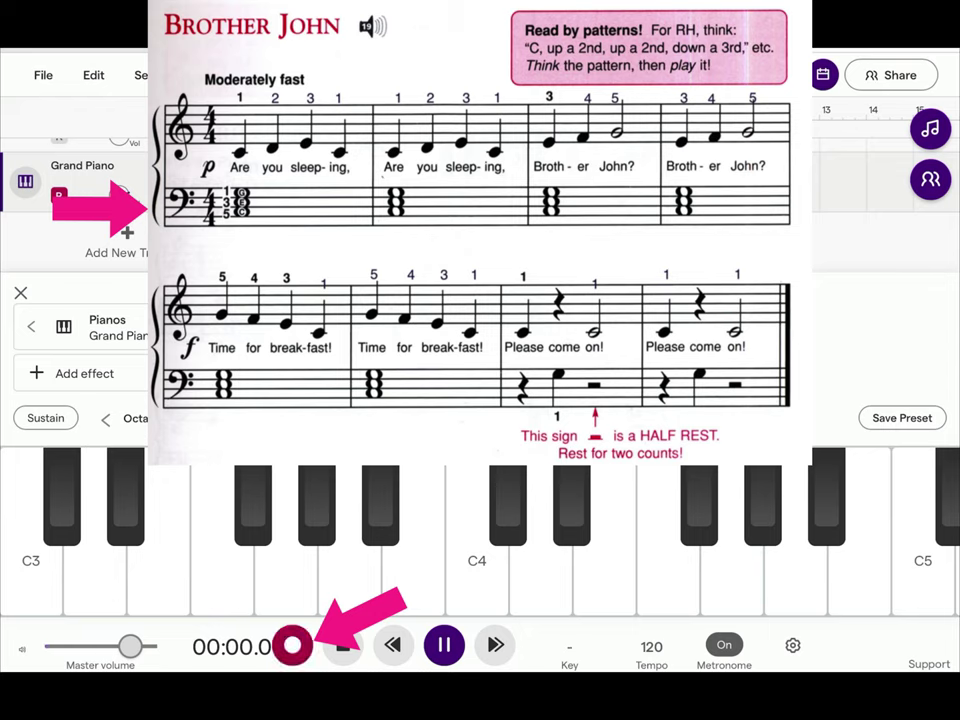
{"action": "left_click", "coordinate": [31, 580]}
{"action": "left_click", "coordinate": [158, 580]}
{"action": "left_click", "coordinate": [286, 580]}
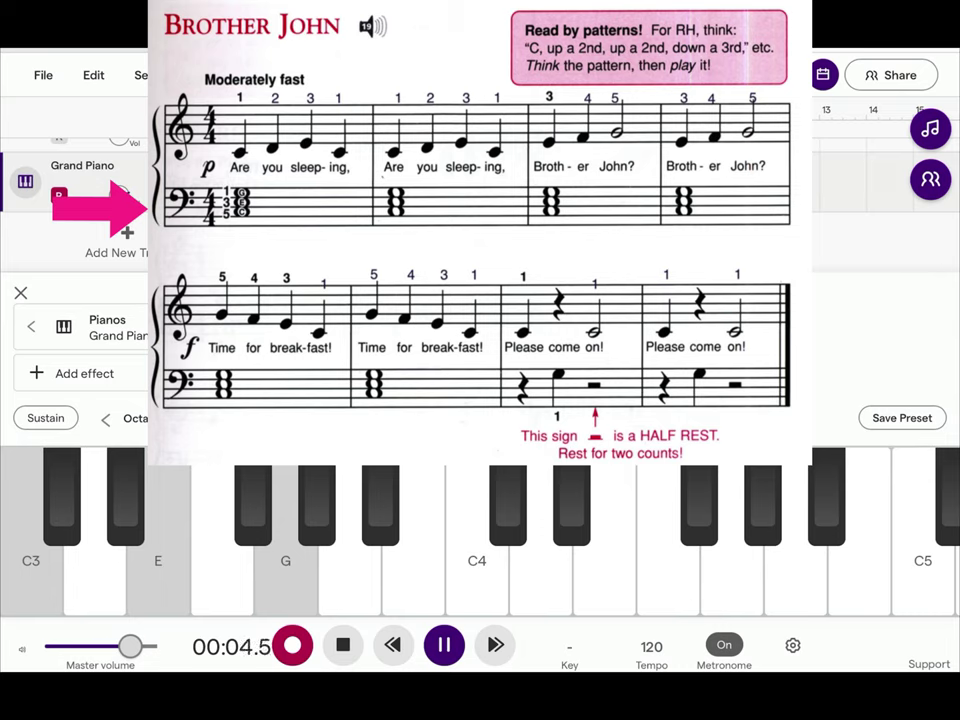
{"action": "key", "text": "a"}
{"action": "key", "text": "d"}
{"action": "key", "text": "g"}
{"action": "key", "text": "a"}
{"action": "key", "text": "d"}
{"action": "key", "text": "g"}
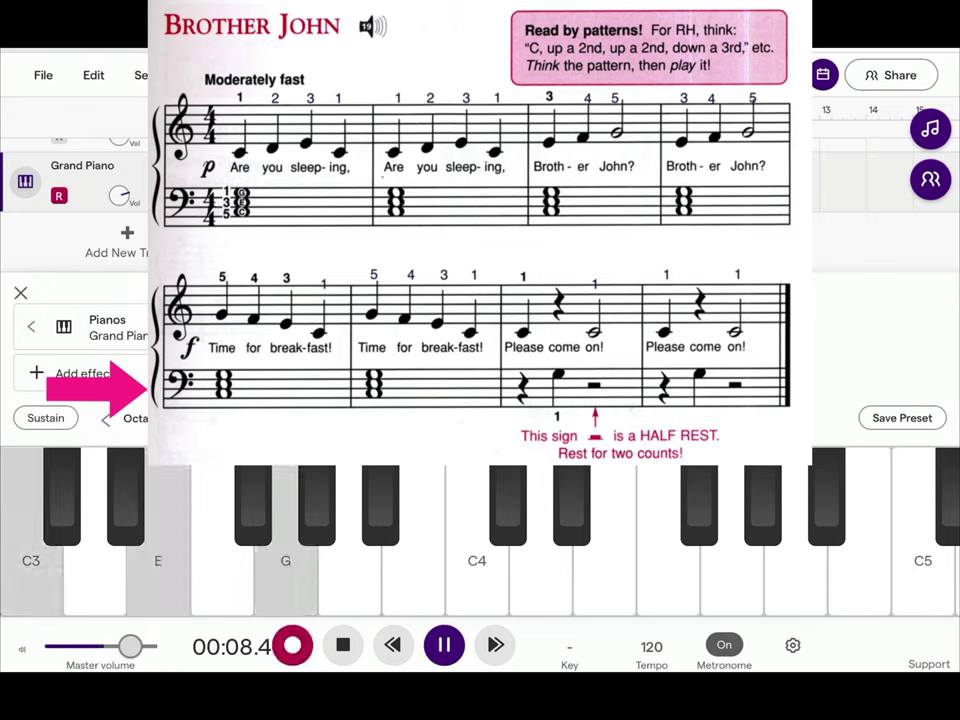
{"action": "key", "text": "a"}
{"action": "key", "text": "d"}
{"action": "key", "text": "g"}
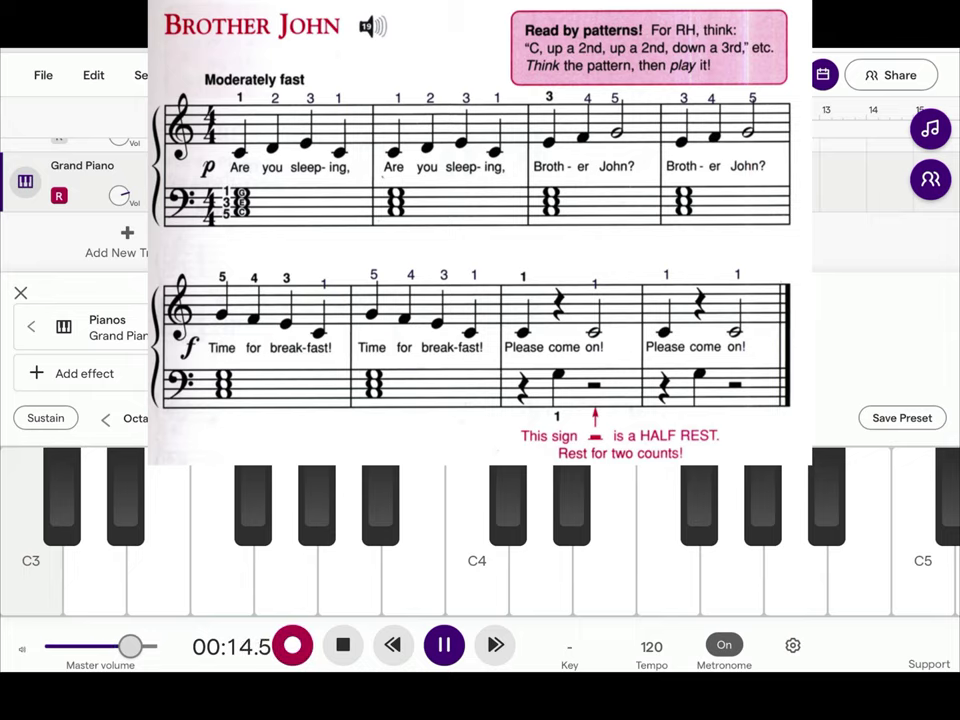
{"action": "key", "text": "space"}
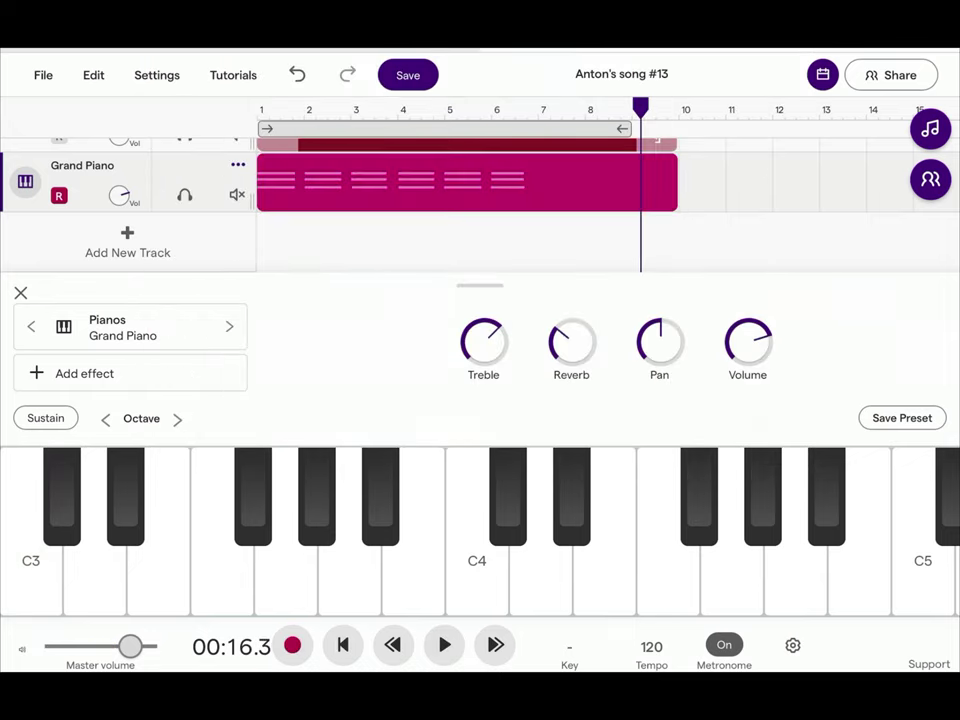
Step: Quantize the recorded chord region to 1/4 and close the instrument view
{"action": "left_click", "coordinate": [467, 182]}
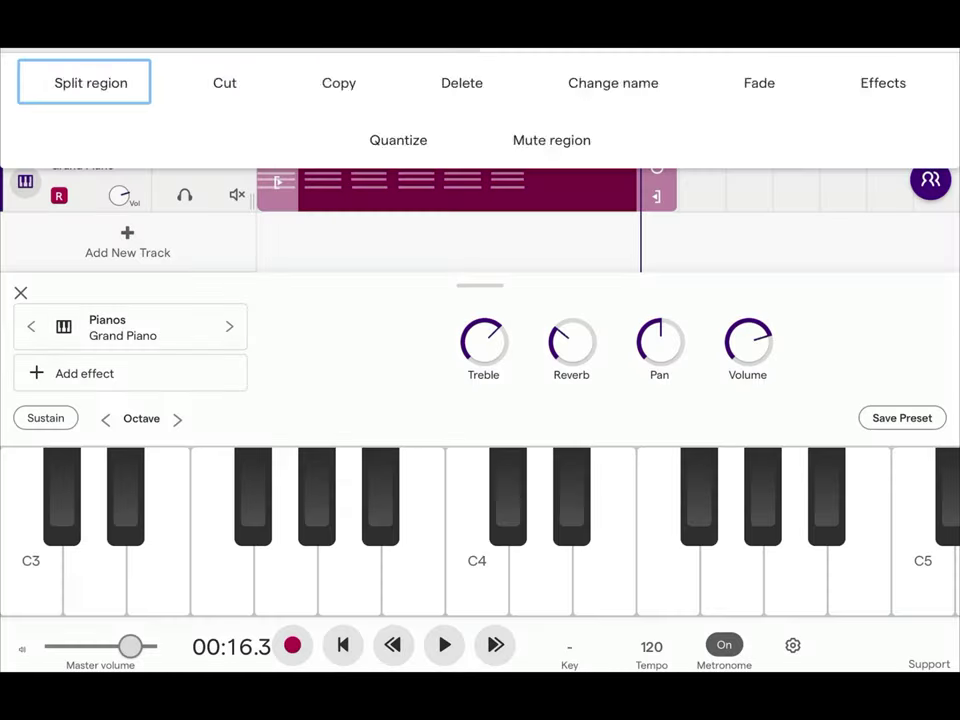
{"action": "left_click", "coordinate": [398, 140]}
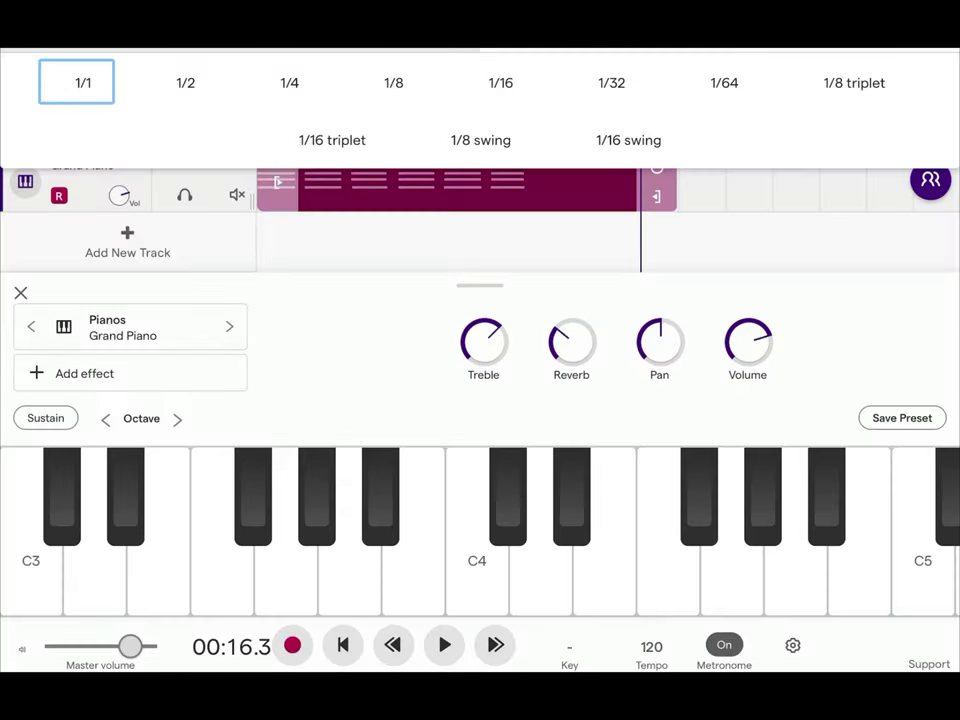
{"action": "left_click", "coordinate": [289, 83]}
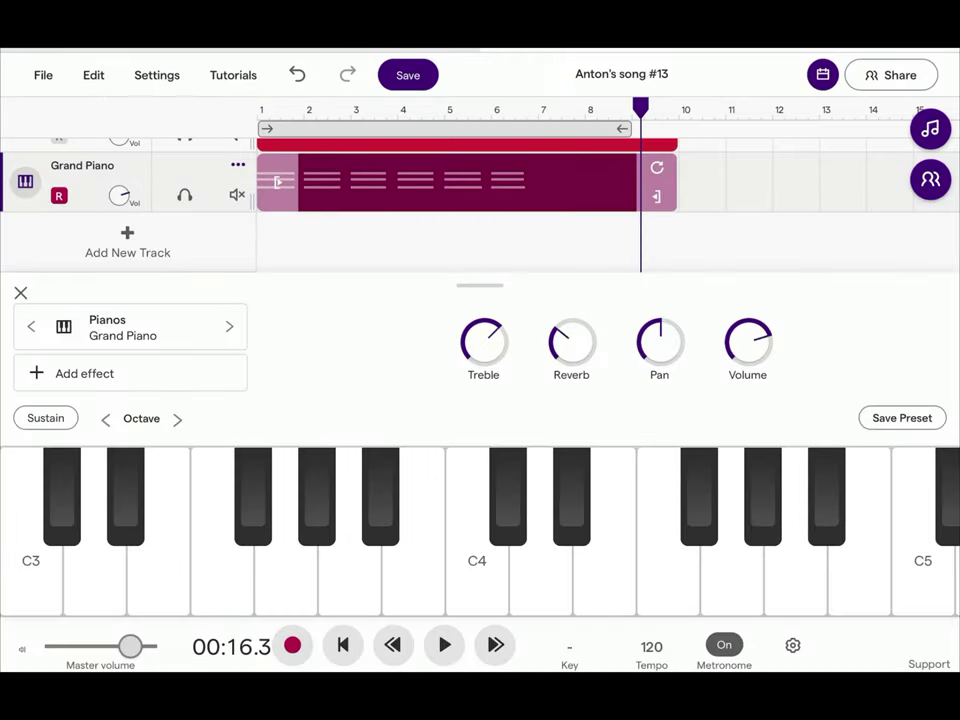
{"action": "left_click", "coordinate": [21, 293]}
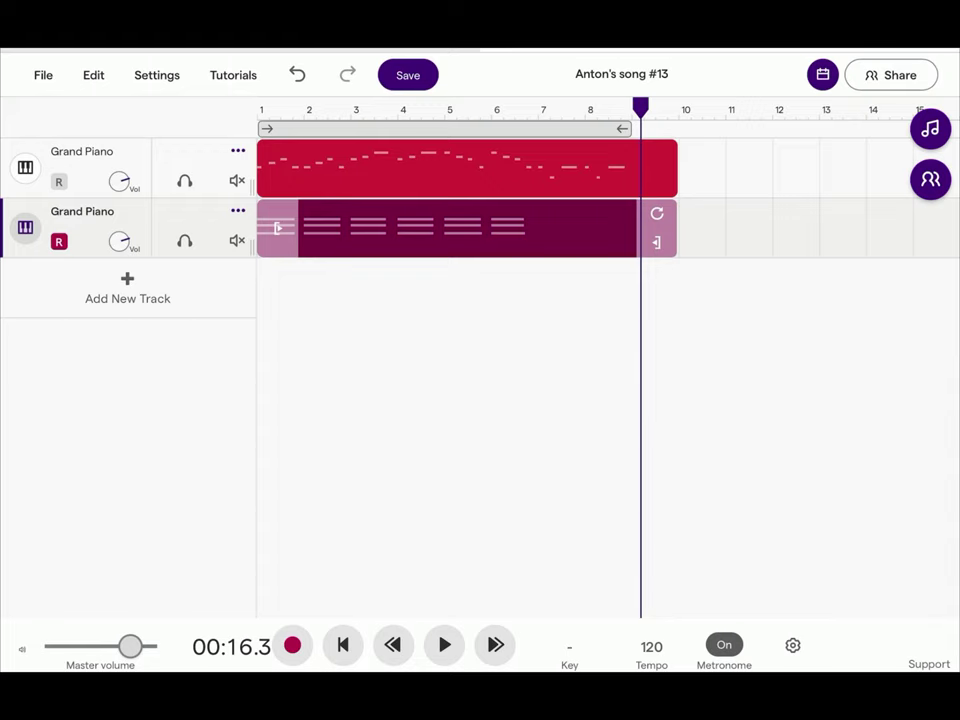
Step: Trim the ends of the melody and chord regions so both finish at the end of measure 8
{"action": "left_click", "coordinate": [488, 171]}
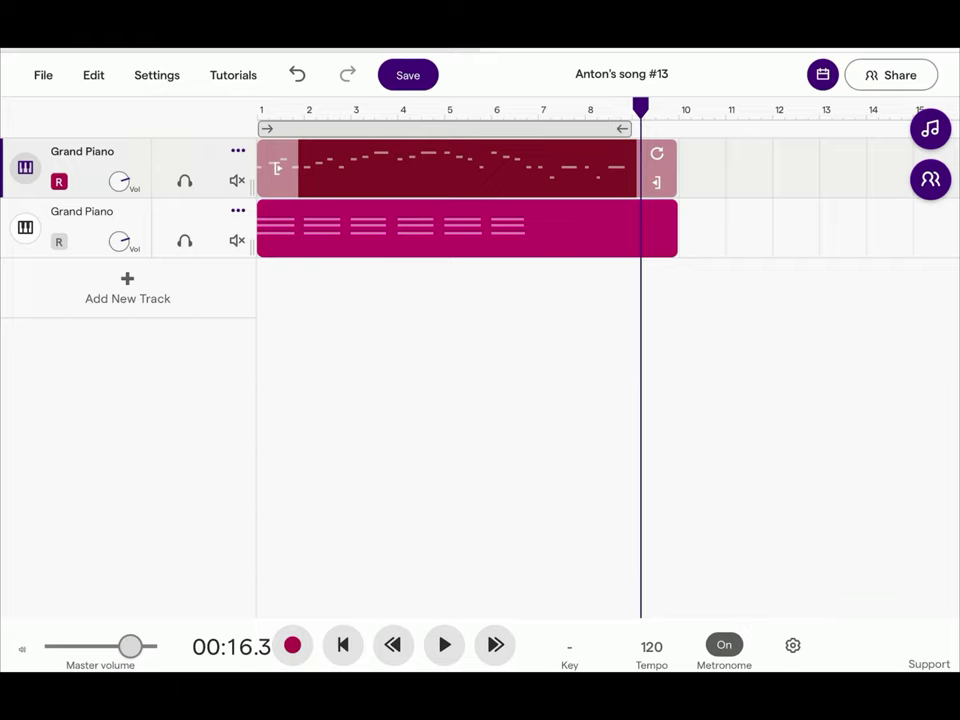
{"action": "scroll", "coordinate": [608, 357], "scroll_direction": "right", "scroll_amount": 1}
{"action": "left_click_drag", "start_coordinate": [645, 182], "coordinate": [598, 182]}
{"action": "left_click", "coordinate": [565, 229]}
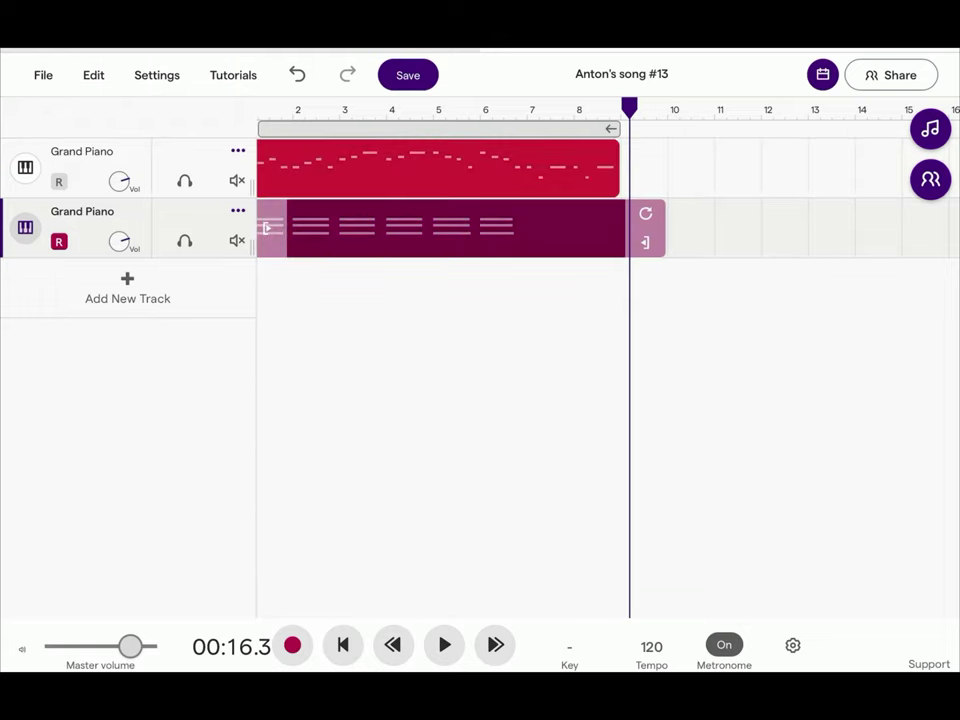
{"action": "left_click_drag", "start_coordinate": [645, 228], "coordinate": [598, 228]}
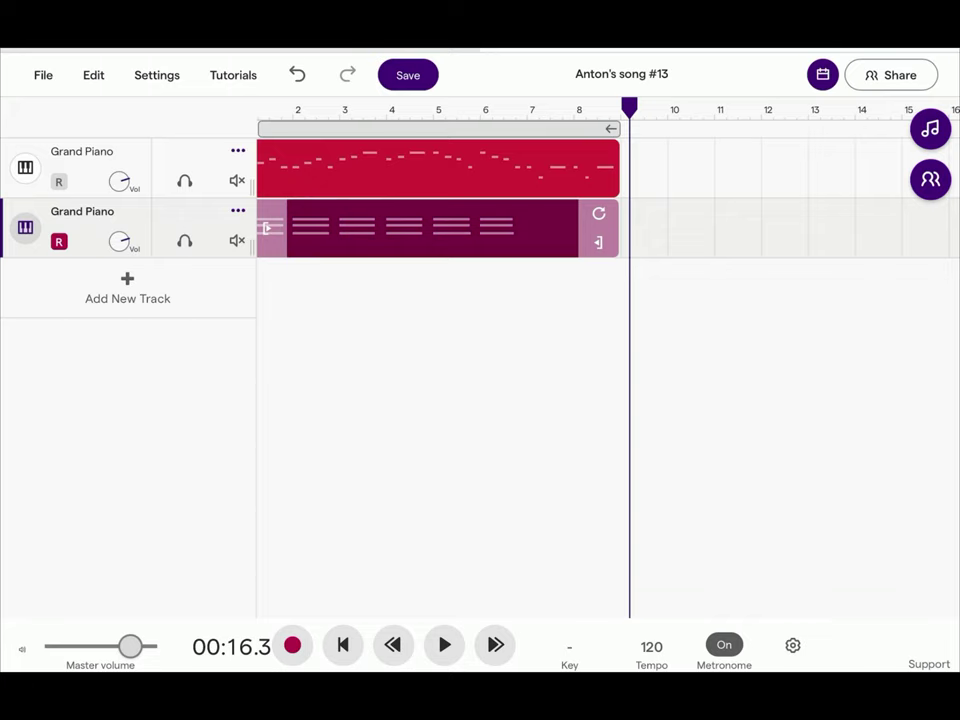
Step: Turn on looping for measures 1 through 8 and return the playhead to the start
{"action": "left_click", "coordinate": [438, 129]}
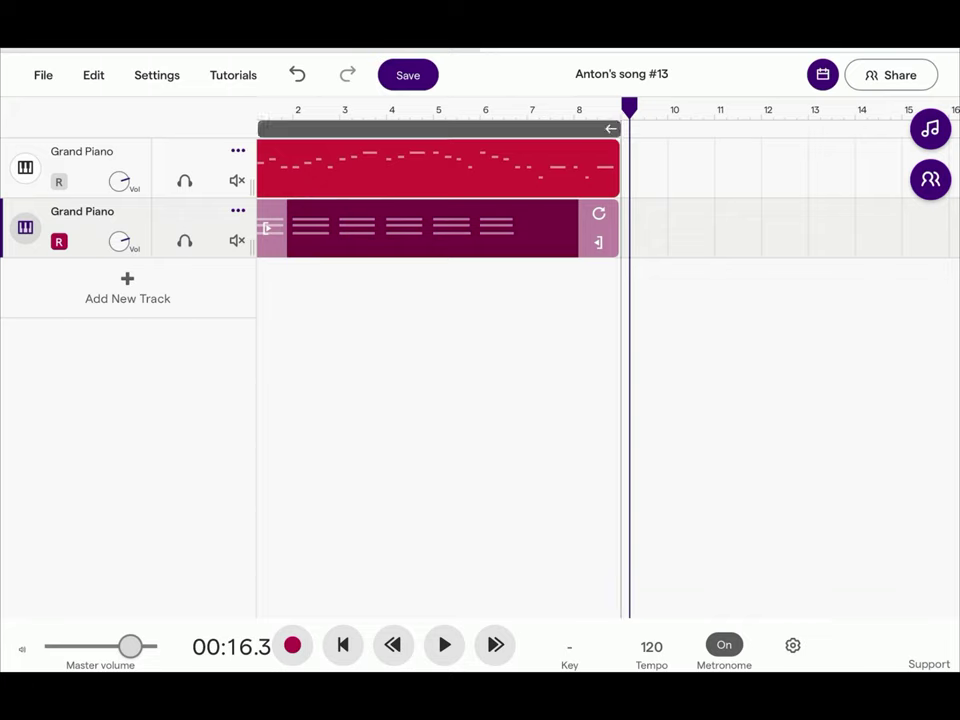
{"action": "left_click", "coordinate": [343, 645]}
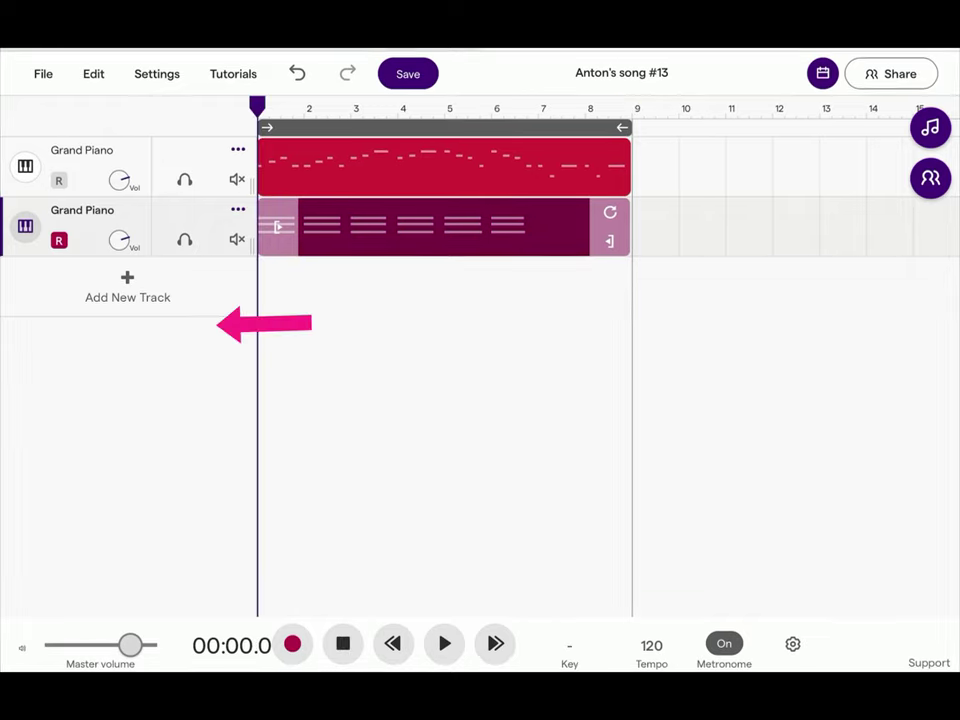
Step: Add a Drums & Machines track with the Tasty machine and set up its drum pattern grid
{"action": "left_click", "coordinate": [127, 288]}
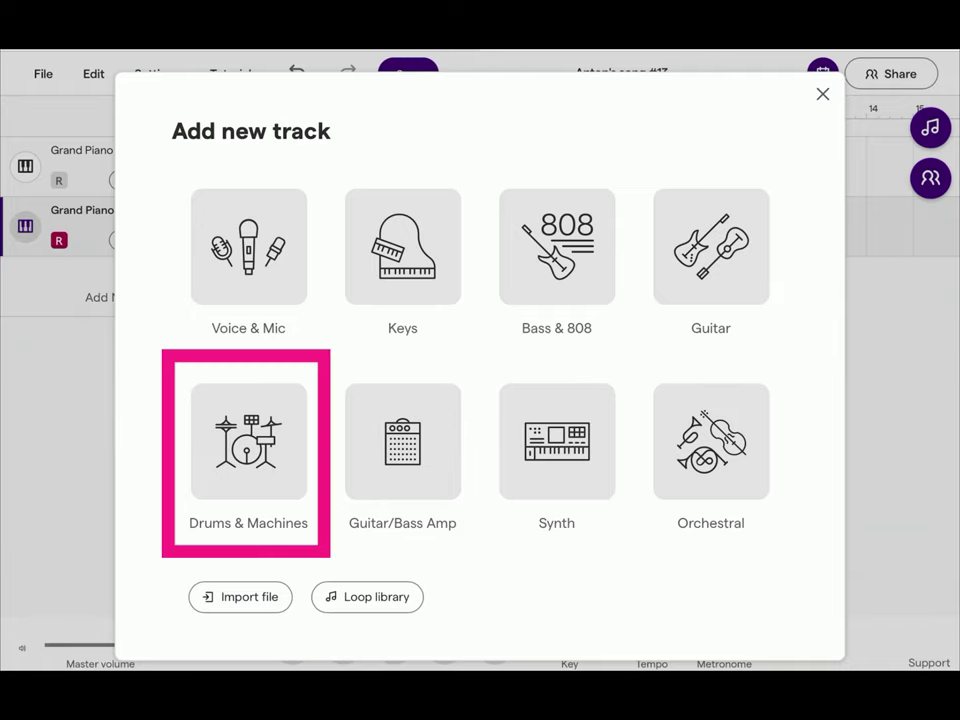
{"action": "left_click", "coordinate": [249, 442]}
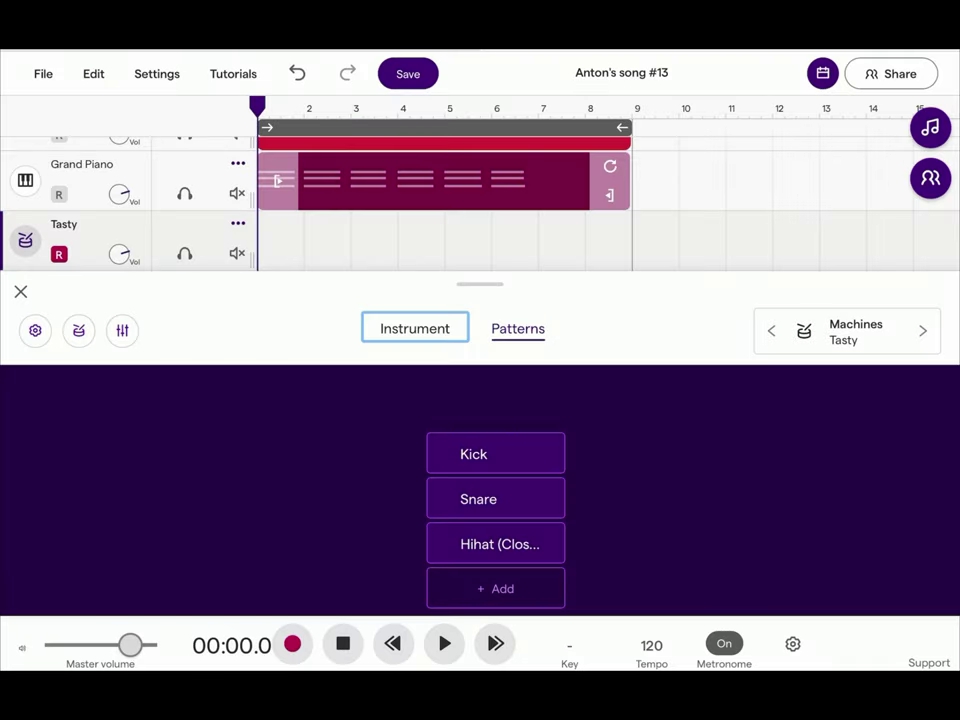
{"action": "left_click", "coordinate": [79, 330]}
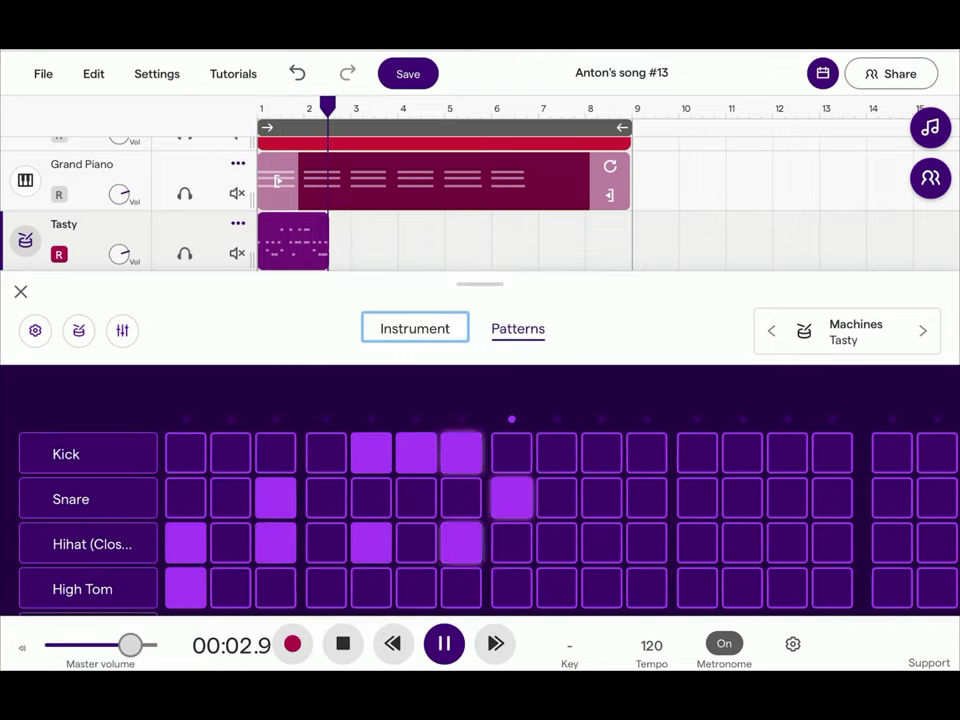
Step: Stop playback, leave the drum pattern view, and place a copy of the drum region directly after the original at 00:03.0
{"action": "key", "text": "space"}
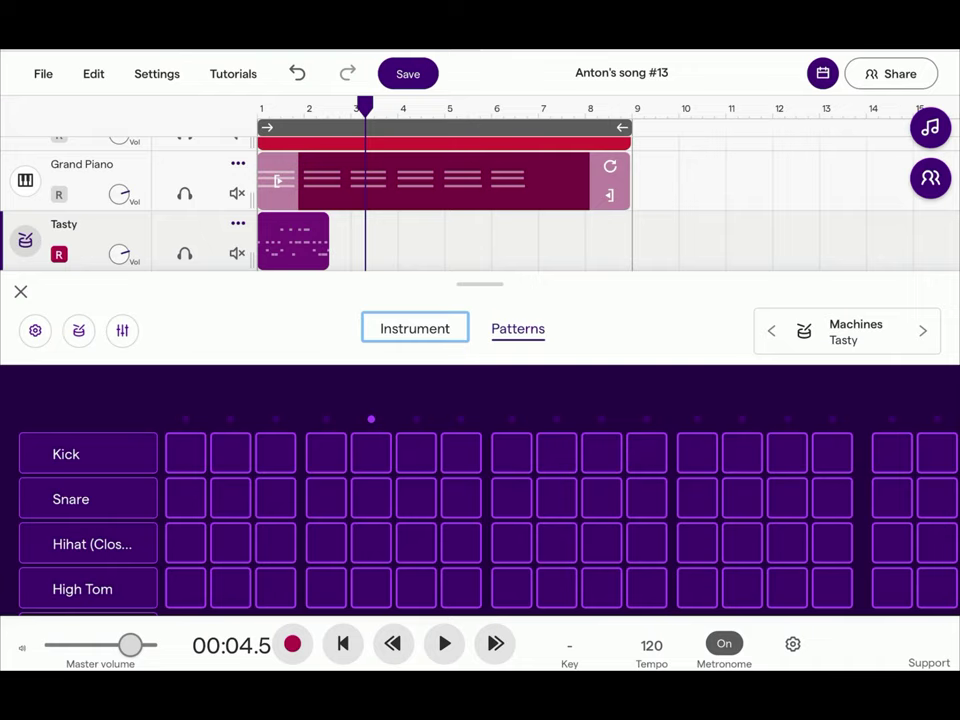
{"action": "left_click", "coordinate": [20, 292]}
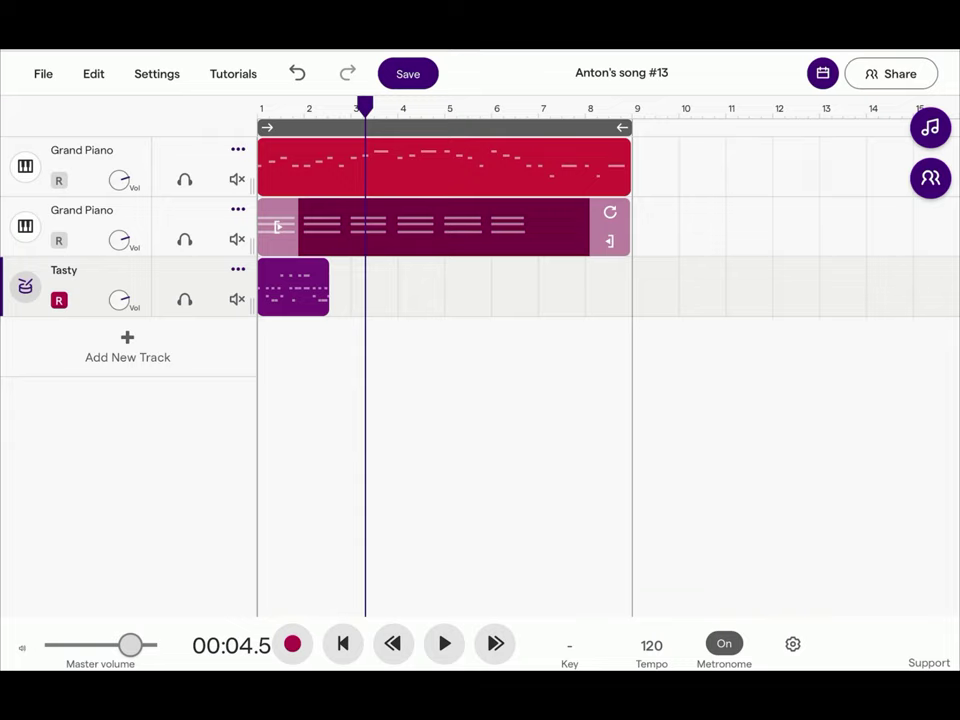
{"action": "left_click_drag", "start_coordinate": [365, 107], "coordinate": [328, 107]}
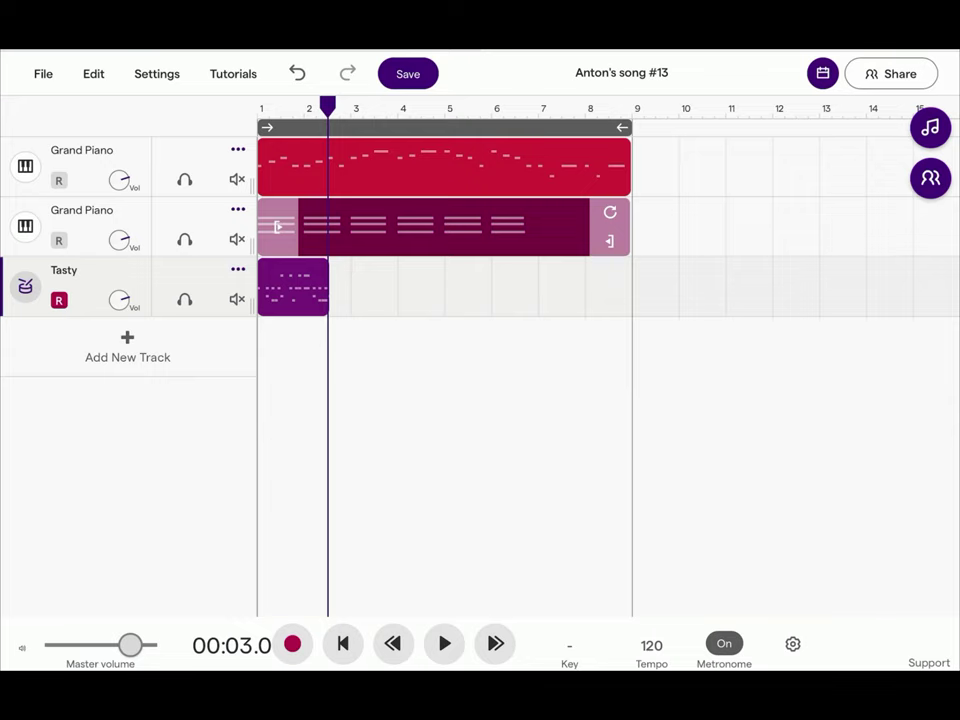
{"action": "right_click", "coordinate": [293, 287]}
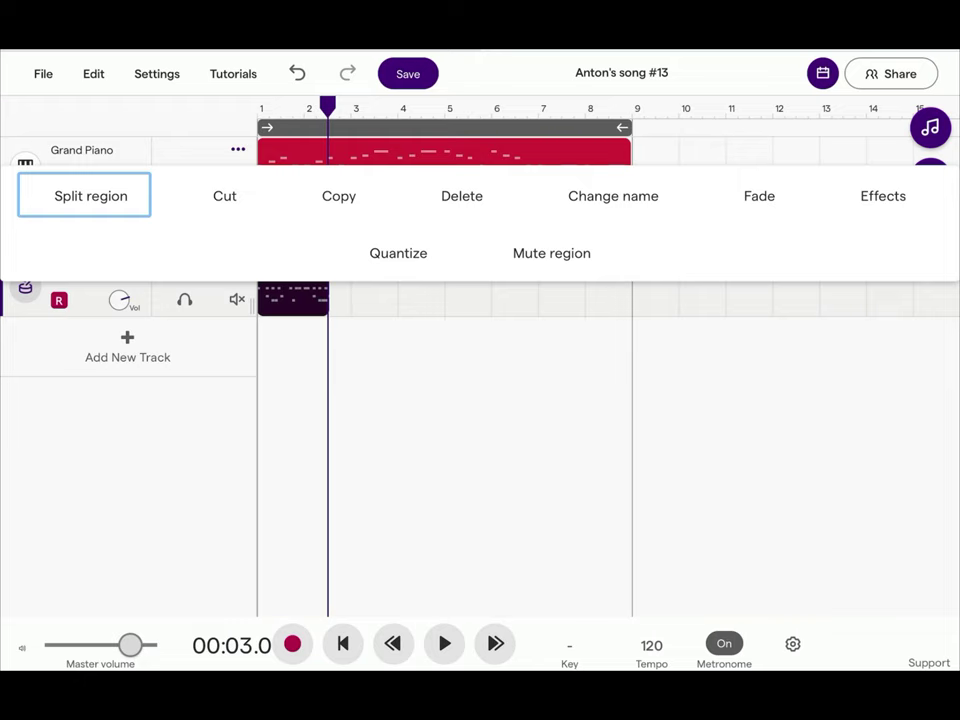
{"action": "left_click", "coordinate": [338, 196]}
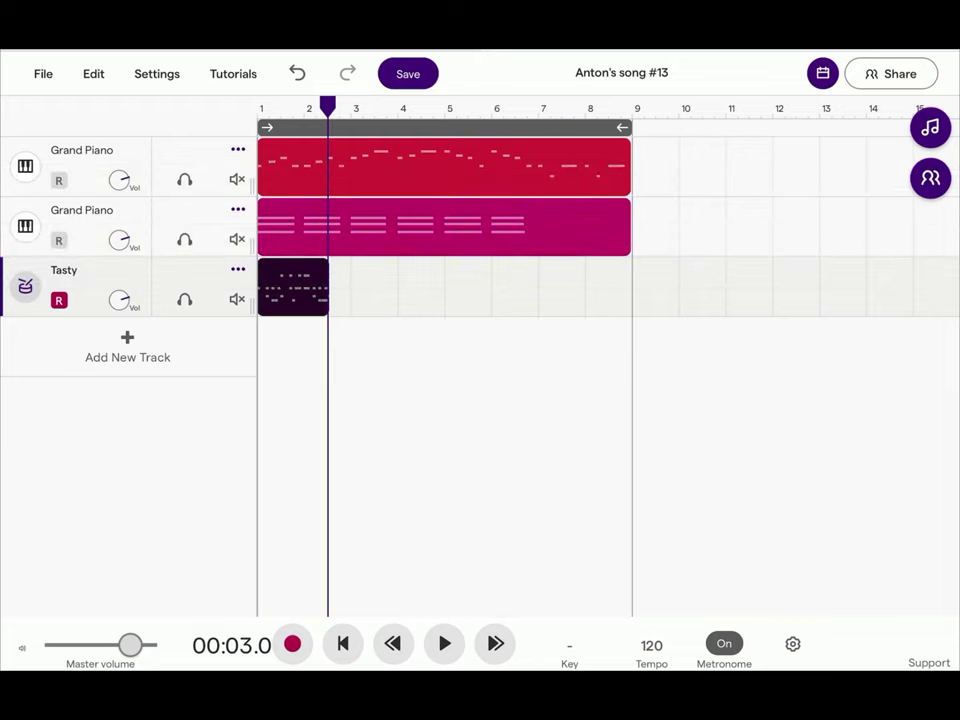
{"action": "right_click", "coordinate": [293, 287]}
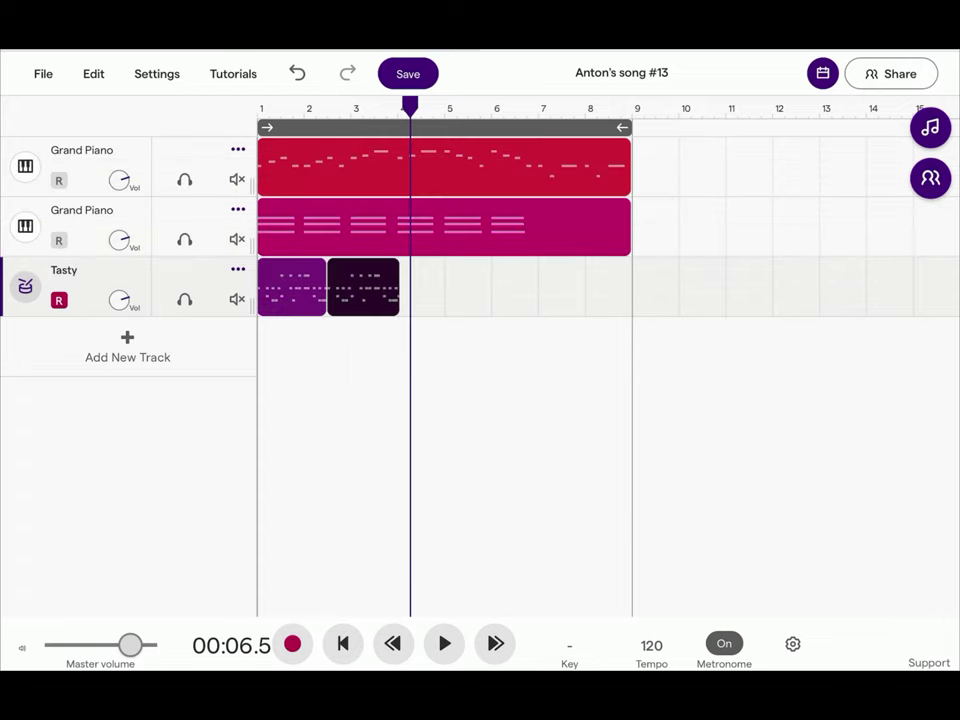
Step: Paste three more copies of the drum region end to end on the Tasty track, at 00:06.0, 00:09.0 and 00:12.0
{"action": "key", "text": "Right"}
{"action": "key", "text": "Left"}
{"action": "key", "text": "Left"}
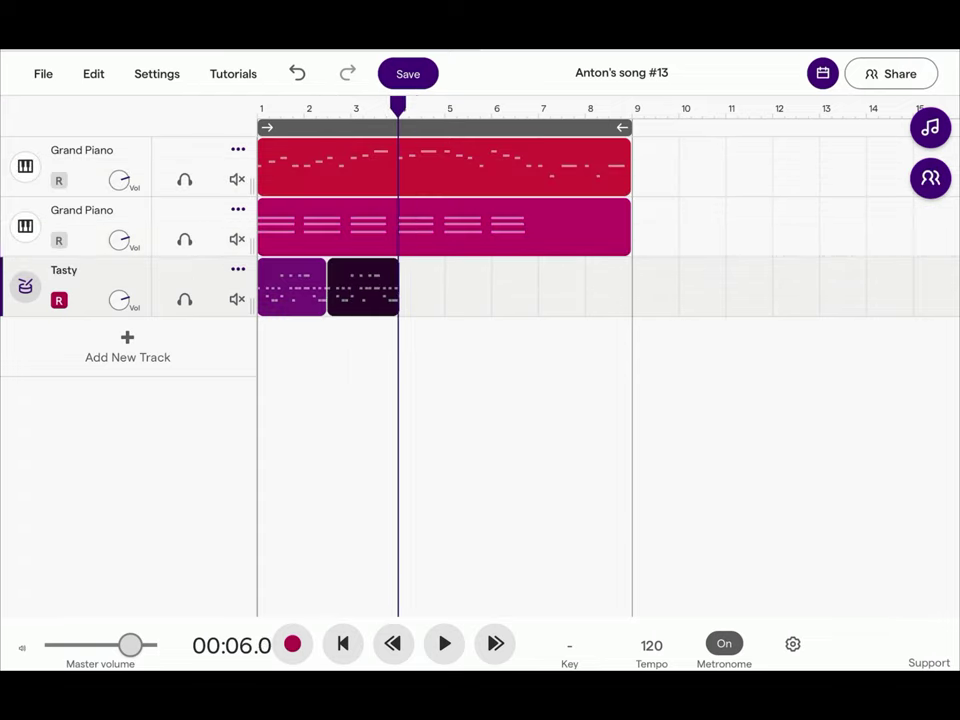
{"action": "key", "text": "Return"}
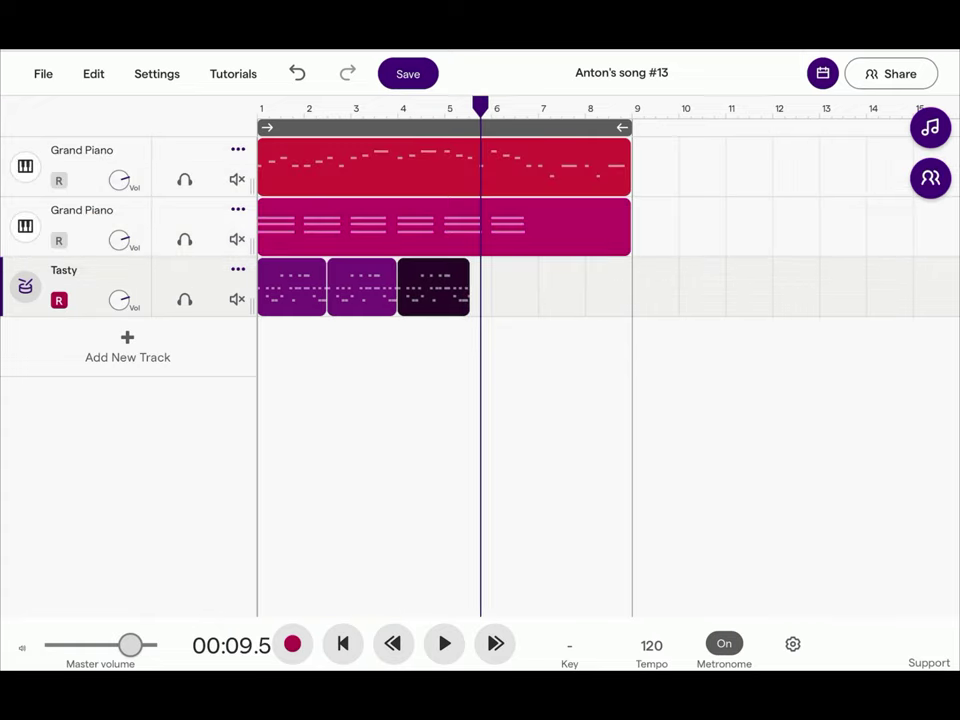
{"action": "key", "text": "Left"}
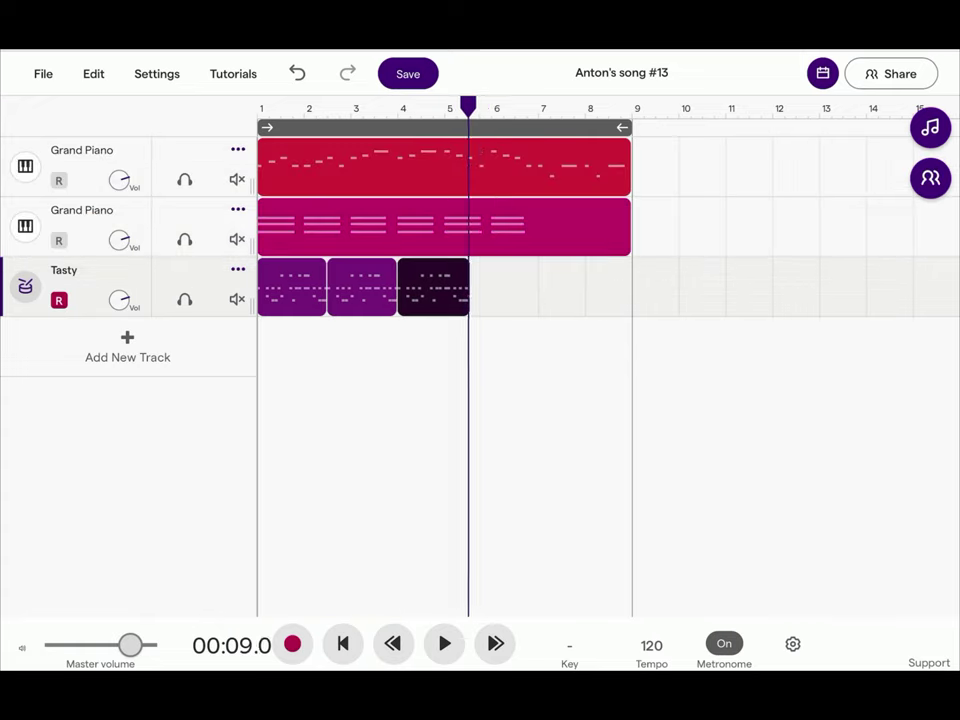
{"action": "key", "text": "Return"}
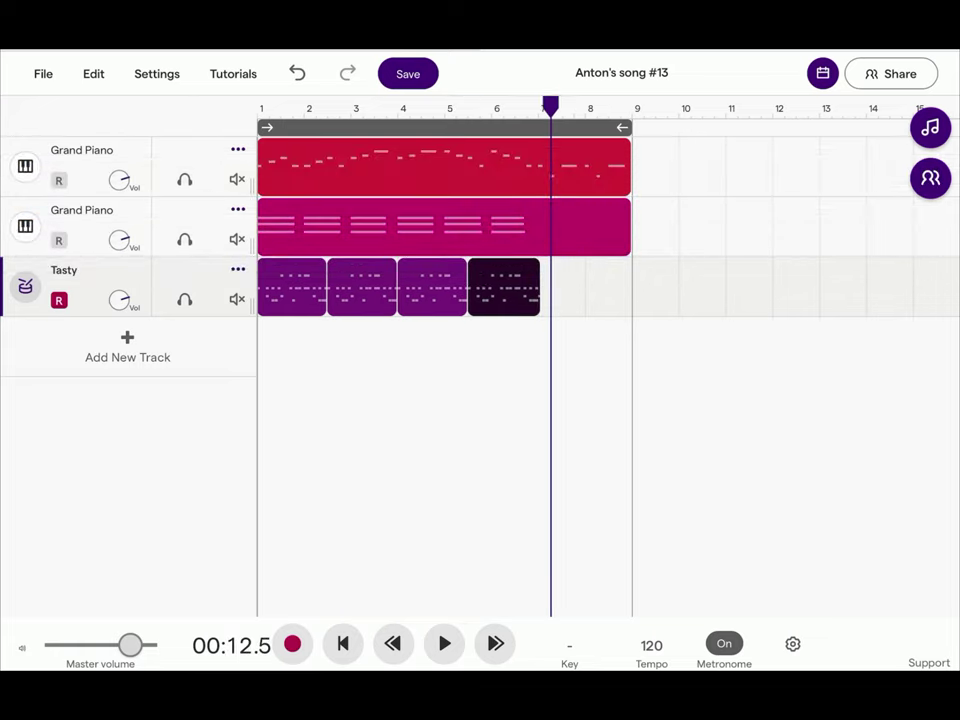
{"action": "key", "text": "Left"}
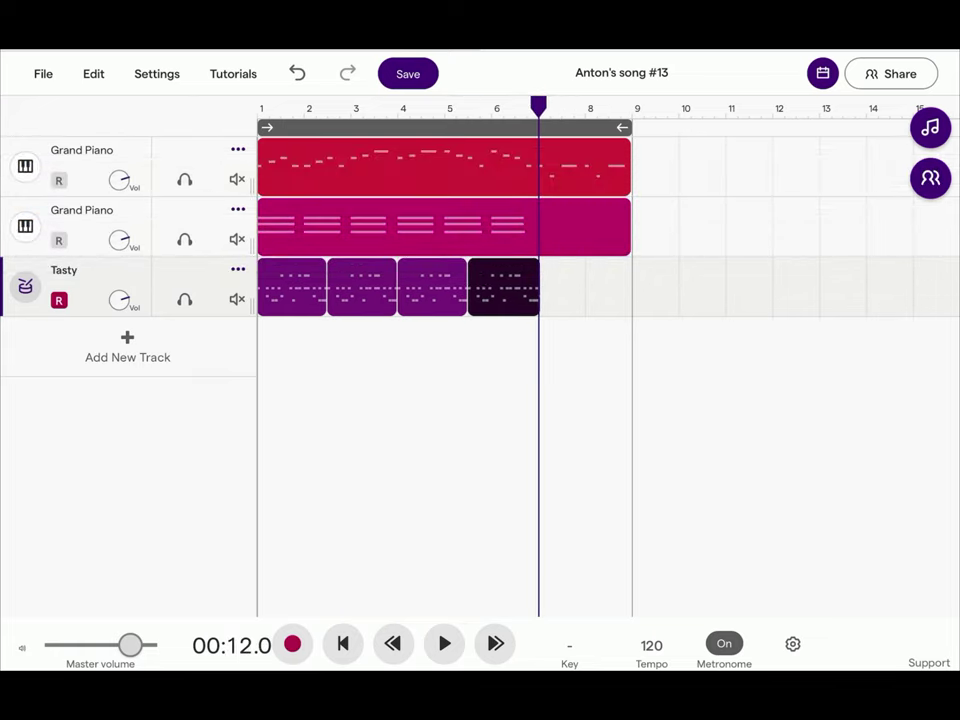
{"action": "key", "text": "Return"}
{"action": "key", "text": "Right"}
{"action": "key", "text": "Right"}
{"action": "key", "text": "Right"}
{"action": "key", "text": "Return"}
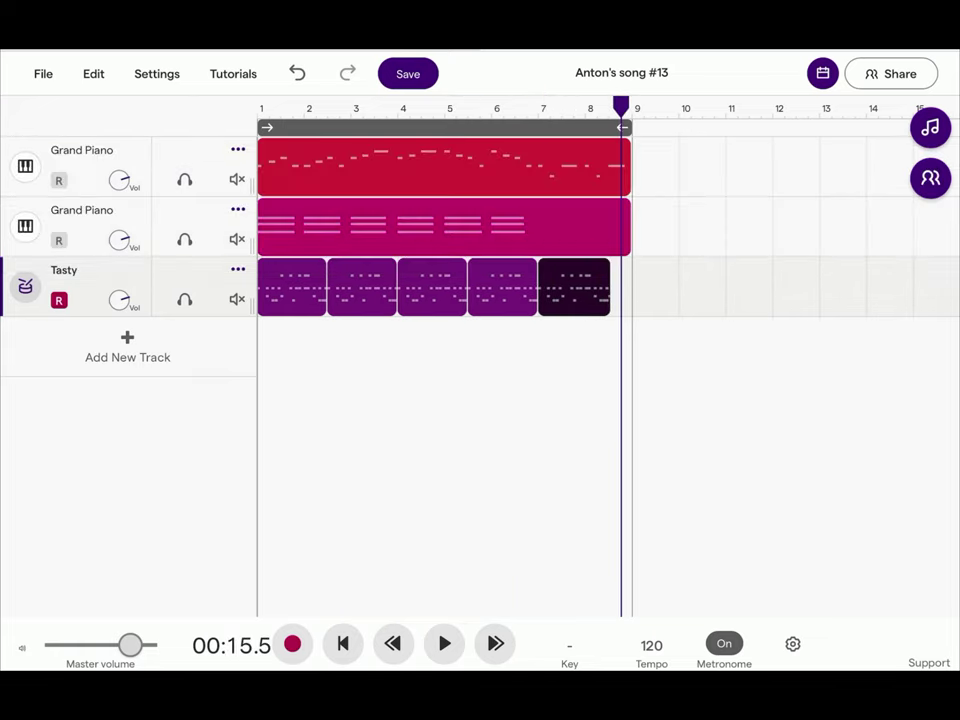
{"action": "key", "text": "Return"}
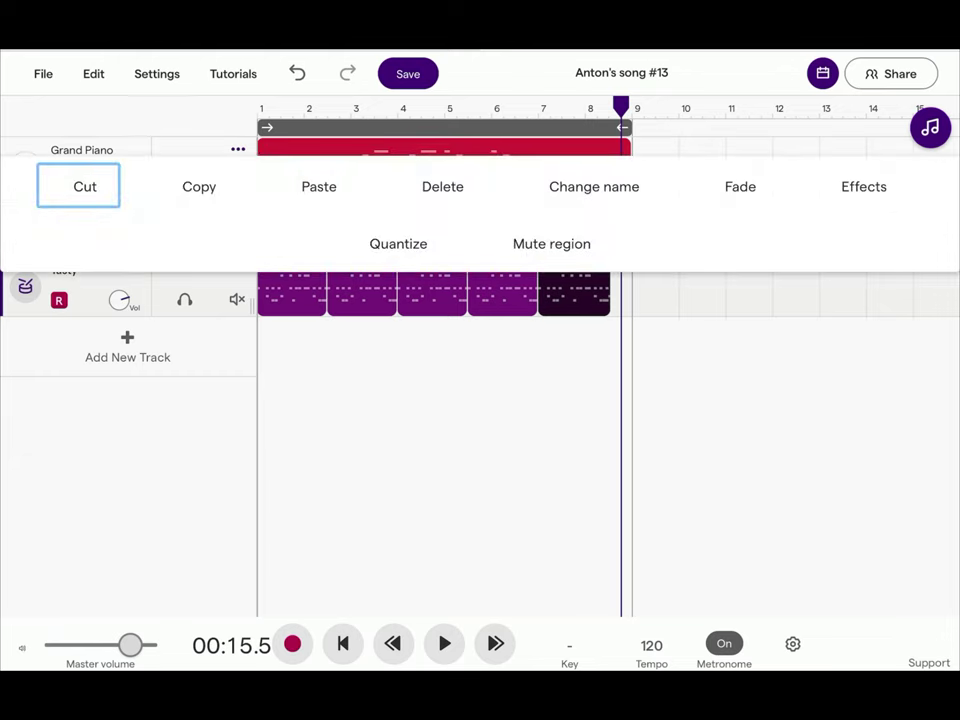
{"action": "key", "text": "Return"}
{"action": "key", "text": "Return"}
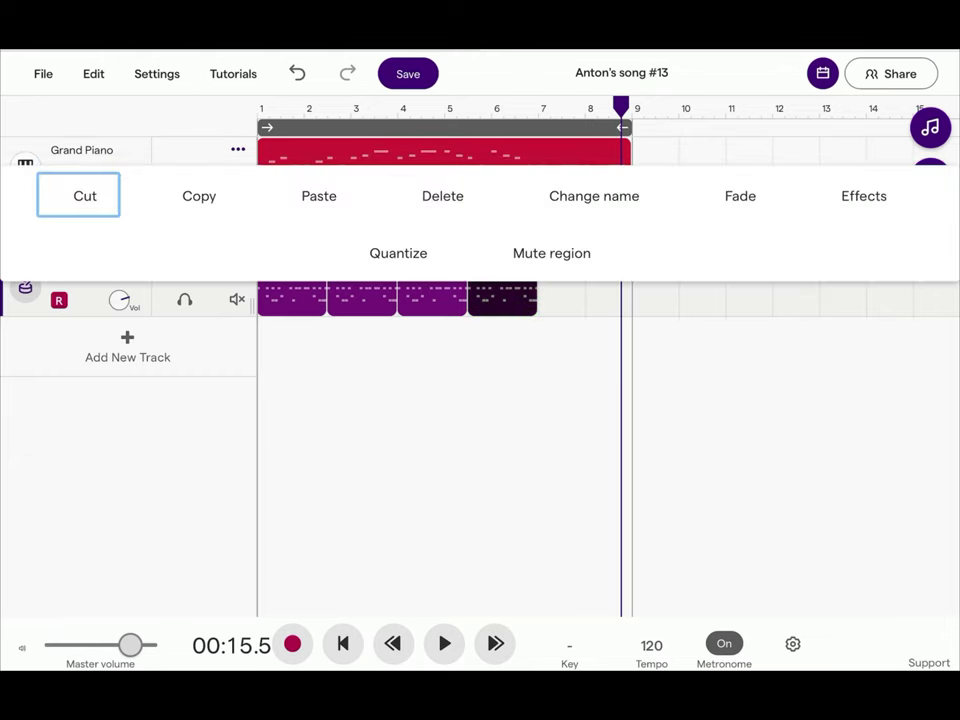
{"action": "left_click", "coordinate": [319, 196]}
{"action": "scroll", "coordinate": [608, 378], "scroll_direction": "right", "scroll_amount": 1}
{"action": "left_click", "coordinate": [592, 287]}
{"action": "scroll", "coordinate": [608, 378], "scroll_direction": "right", "scroll_amount": 1}
{"action": "left_click", "coordinate": [199, 182]}
{"action": "left_click_drag", "start_coordinate": [574, 287], "coordinate": [492, 287]}
Step: Paste a sixth copy of the drum region at 00:15.0, directly after the fifth one
{"action": "left_click_drag", "start_coordinate": [620, 107], "coordinate": [527, 107]}
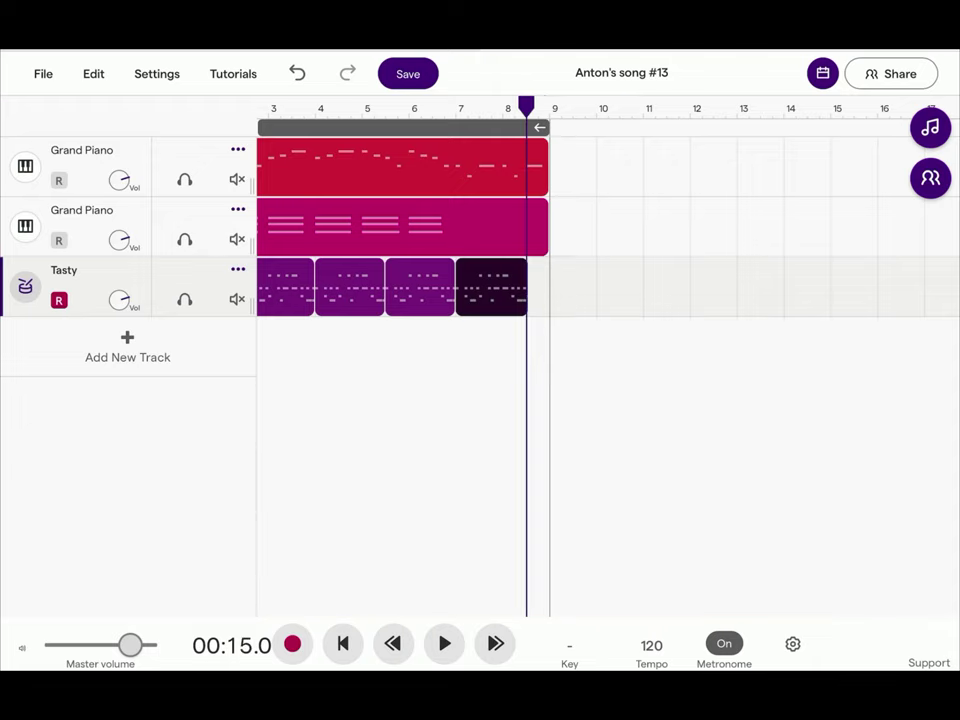
{"action": "left_click", "coordinate": [492, 287]}
{"action": "left_click", "coordinate": [463, 191]}
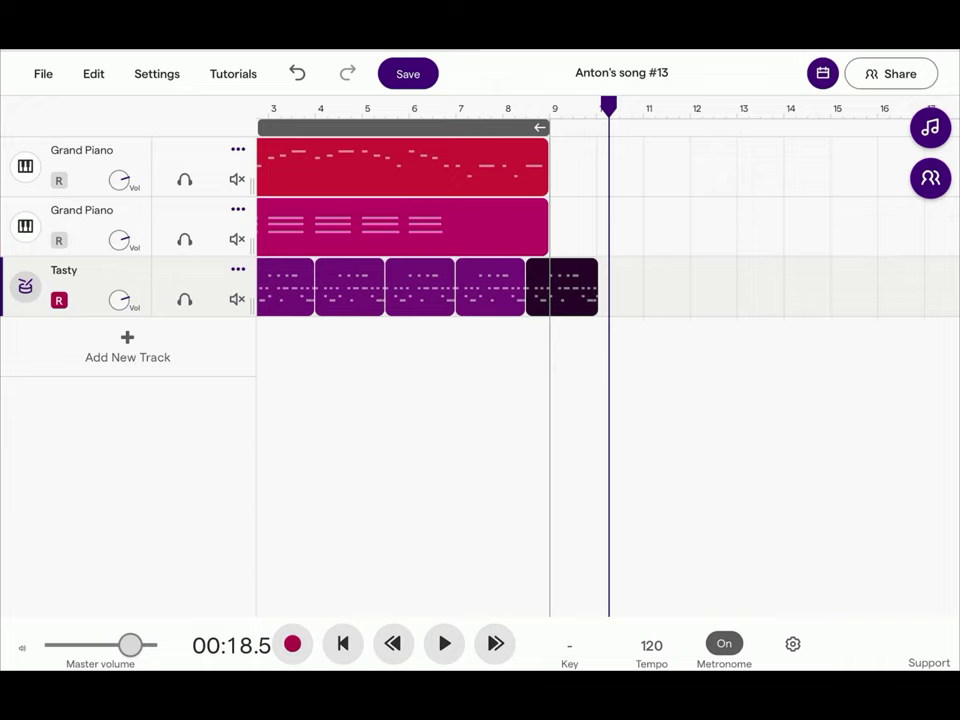
Step: Move the last drum region earlier on the Tasty track so it finishes at the end of measure 8
{"action": "left_click", "coordinate": [562, 287]}
{"action": "left_click", "coordinate": [199, 191]}
{"action": "left_click", "coordinate": [562, 287]}
{"action": "key", "text": "Escape"}
{"action": "key", "text": "Left"}
{"action": "key", "text": "Left"}
{"action": "key", "text": "Left"}
{"action": "key", "text": "Left"}
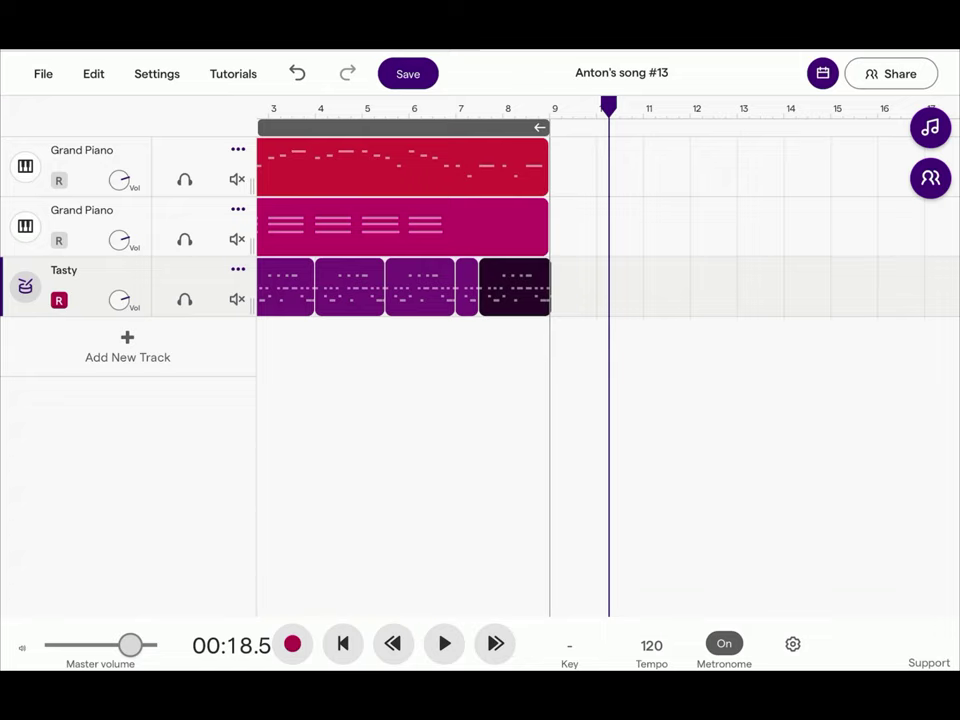
Step: Play the looped arrangement from the start, stop playback and save the project
{"action": "scroll", "coordinate": [608, 376], "scroll_direction": "left", "scroll_amount": 2}
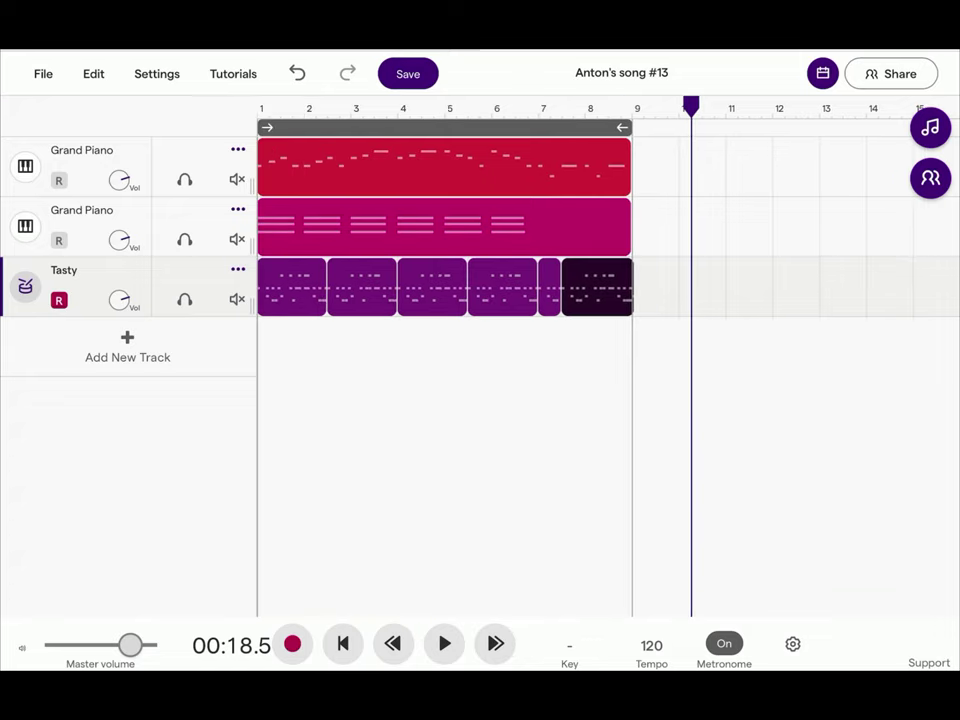
{"action": "left_click", "coordinate": [343, 644]}
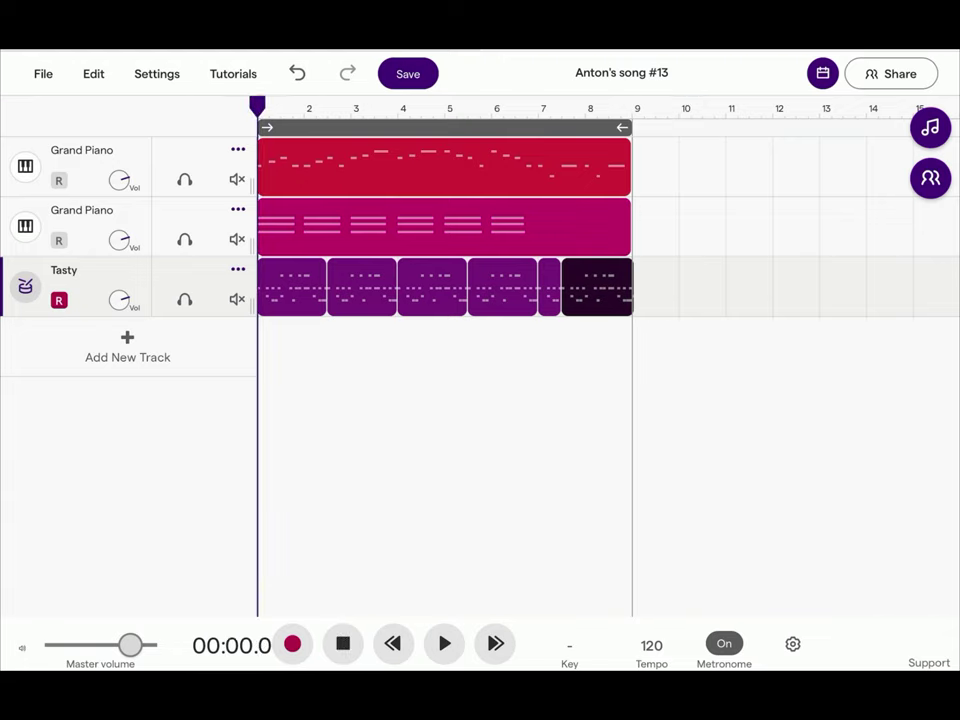
{"action": "key", "text": "space"}
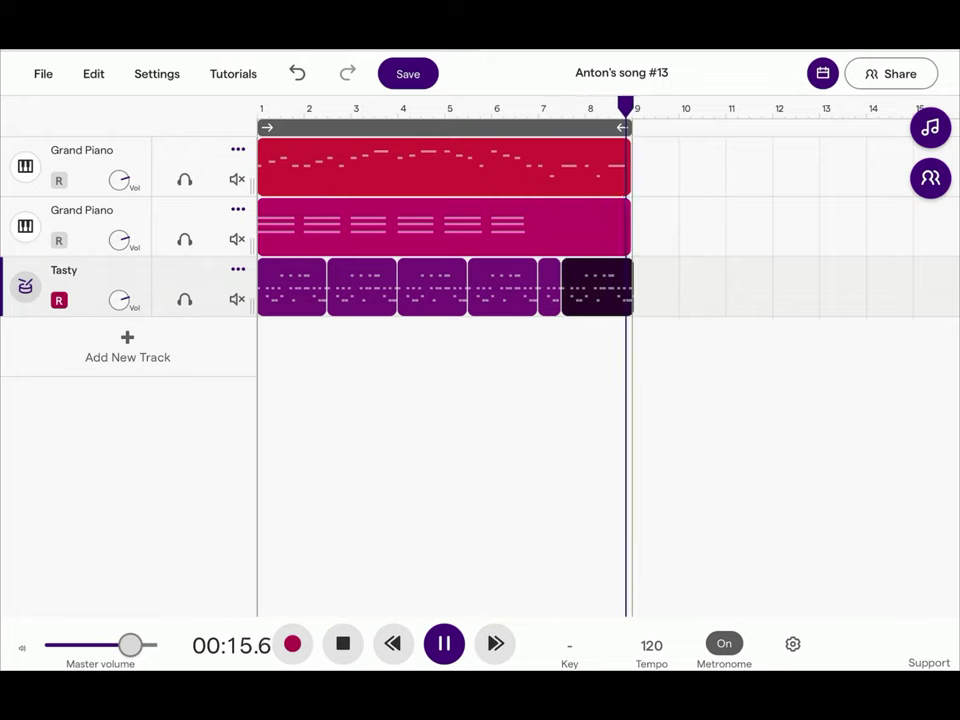
{"action": "key", "text": "space"}
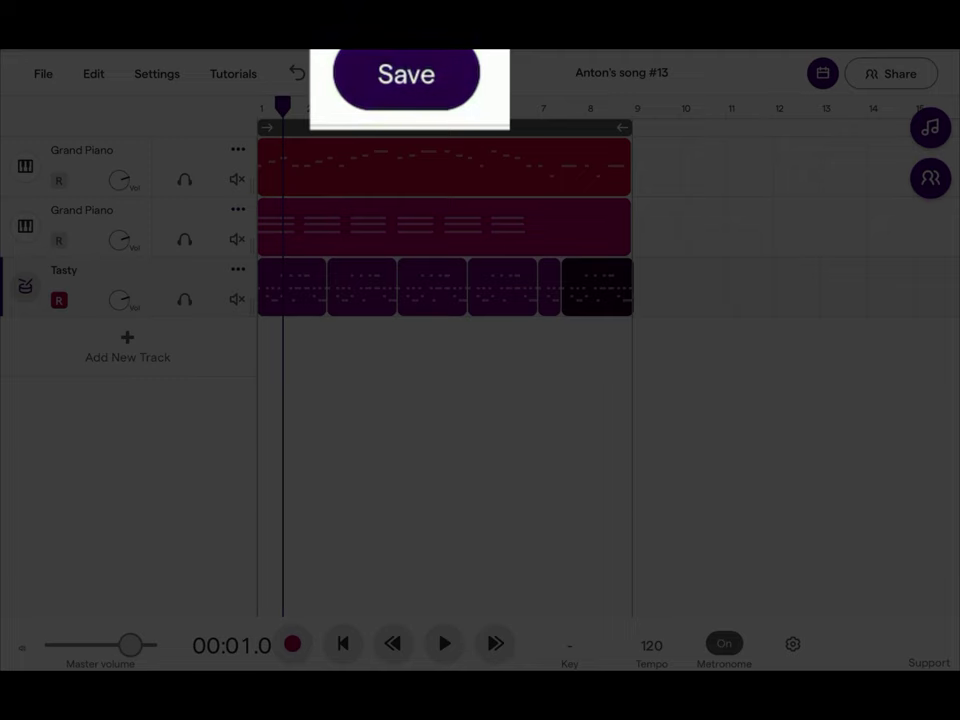
{"action": "left_click", "coordinate": [408, 74]}
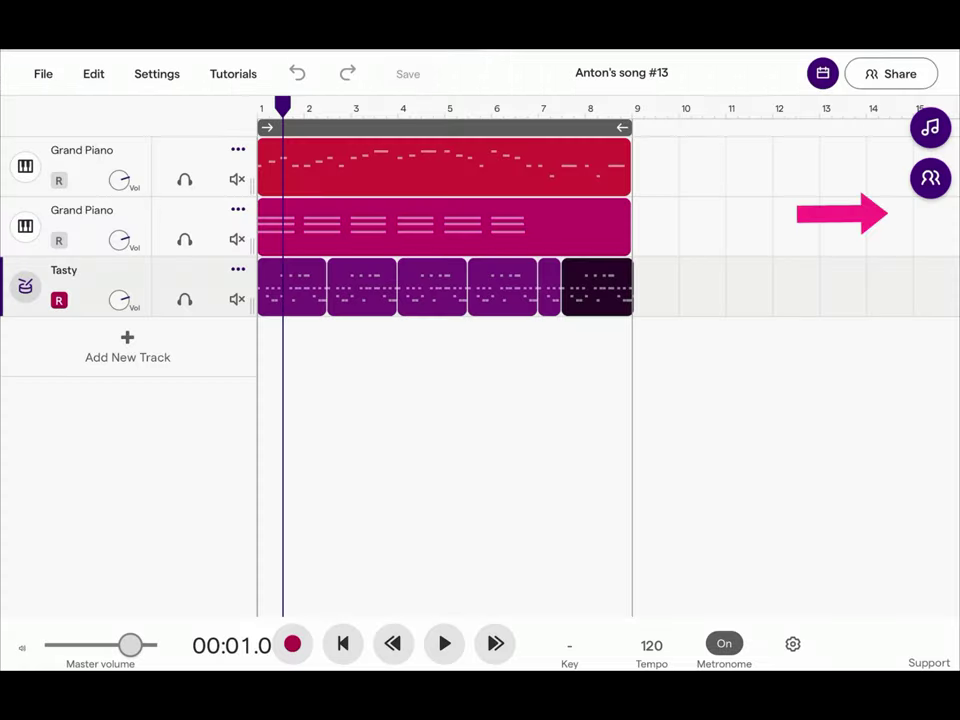
{"action": "left_click", "coordinate": [930, 178]}
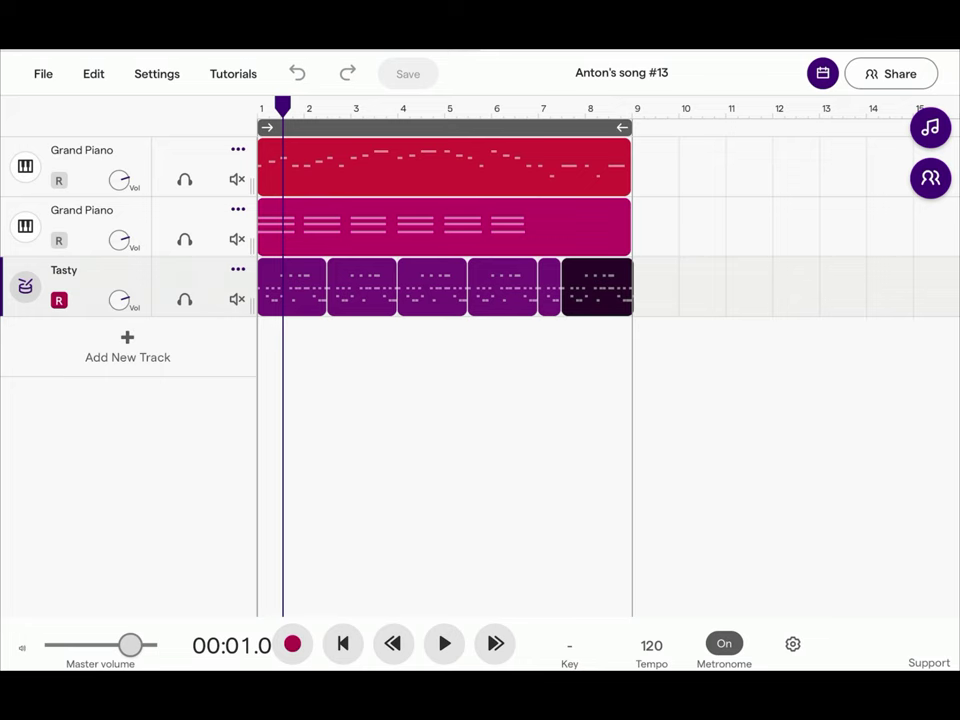
{"action": "left_click", "coordinate": [480, 25]}
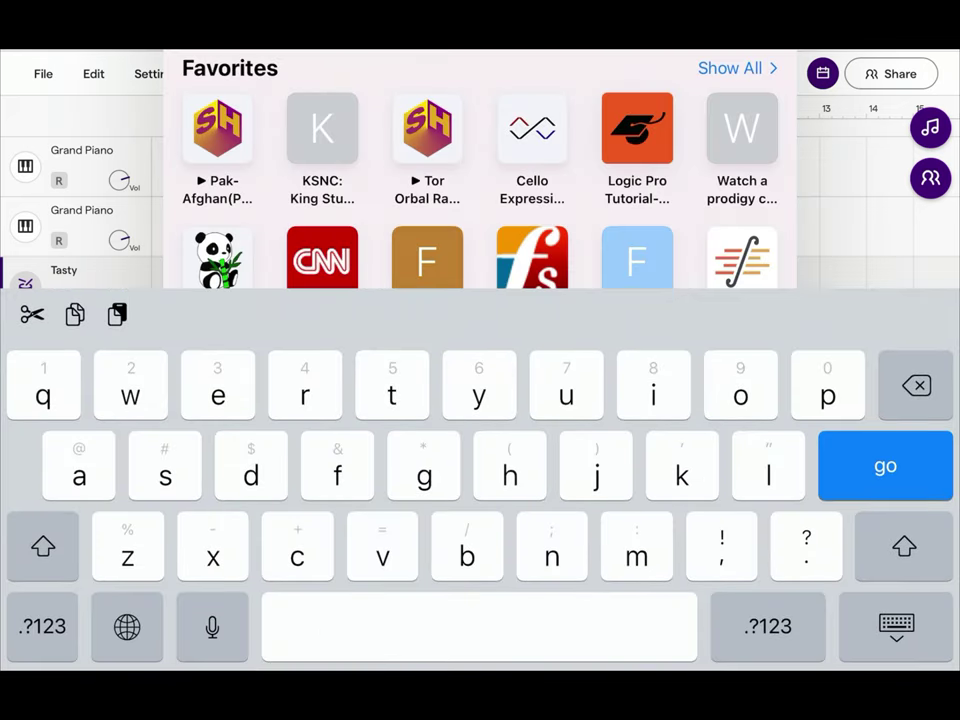
{"action": "left_click", "coordinate": [897, 626]}
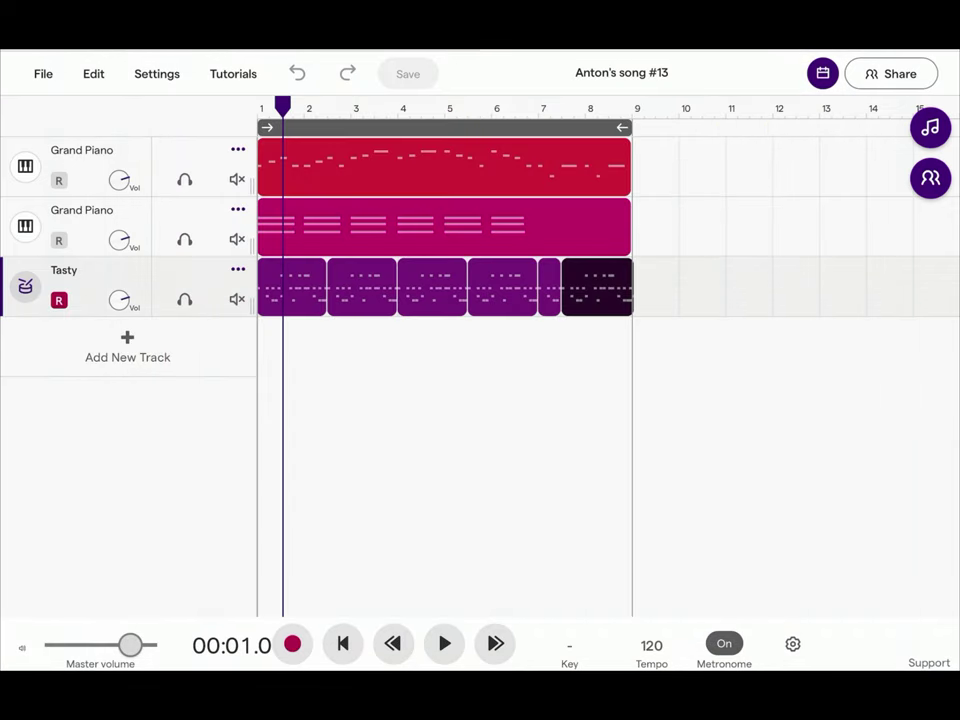